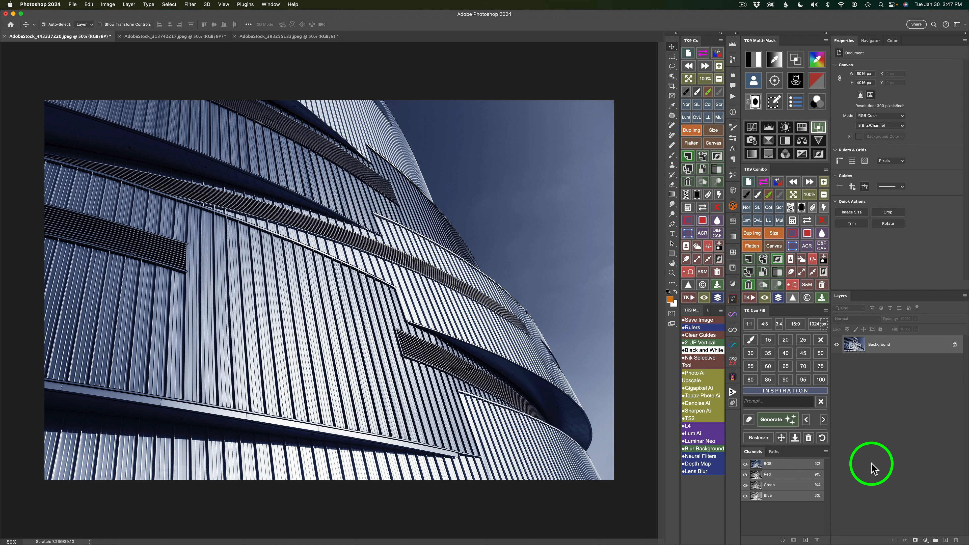
Step: Look through the three open architecture images, ending on AdobeStock_443337220.jpeg
{"action": "left_click", "coordinate": [163, 36]}
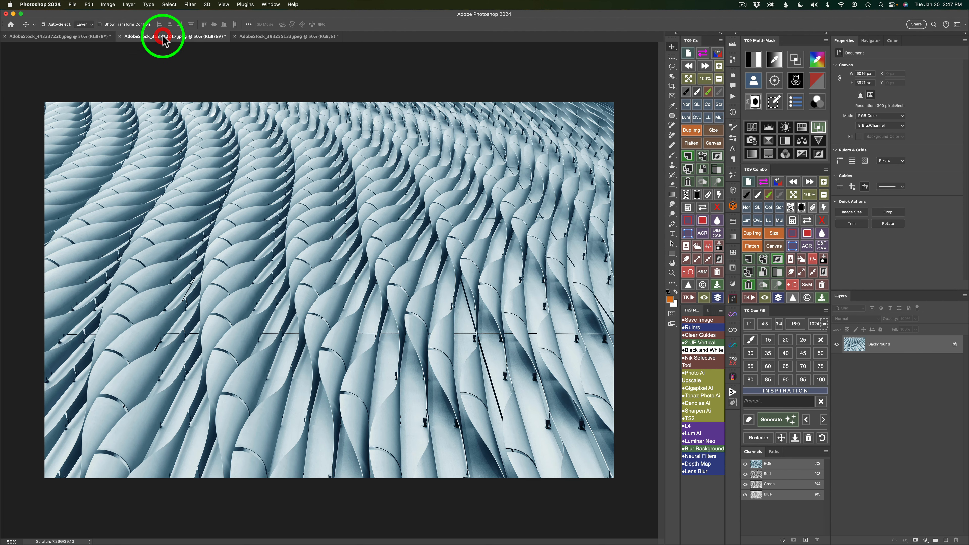
{"action": "left_click", "coordinate": [279, 39]}
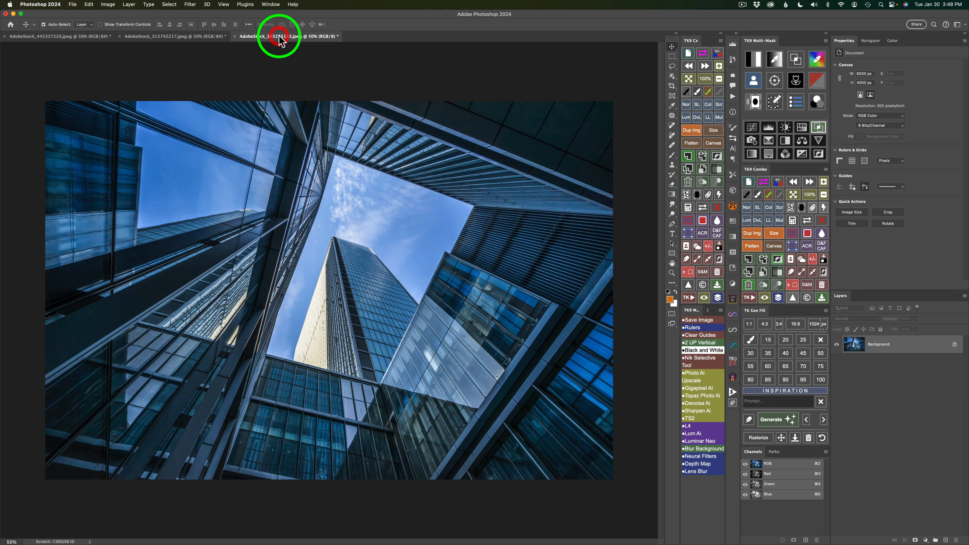
{"action": "left_click", "coordinate": [90, 39]}
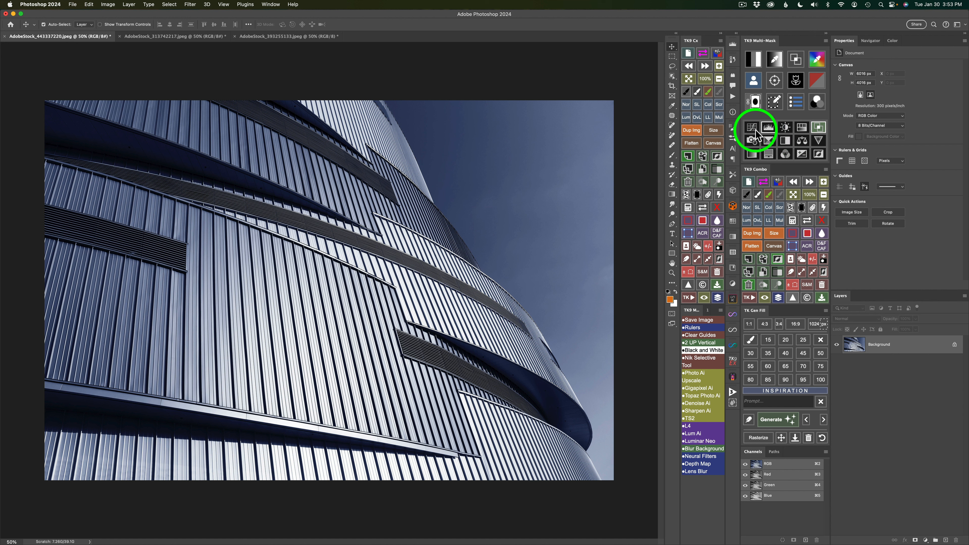
Step: Brighten the building image with a Levels adjustment layer, setting its midtone value to 1.54
{"action": "left_click", "coordinate": [768, 128]}
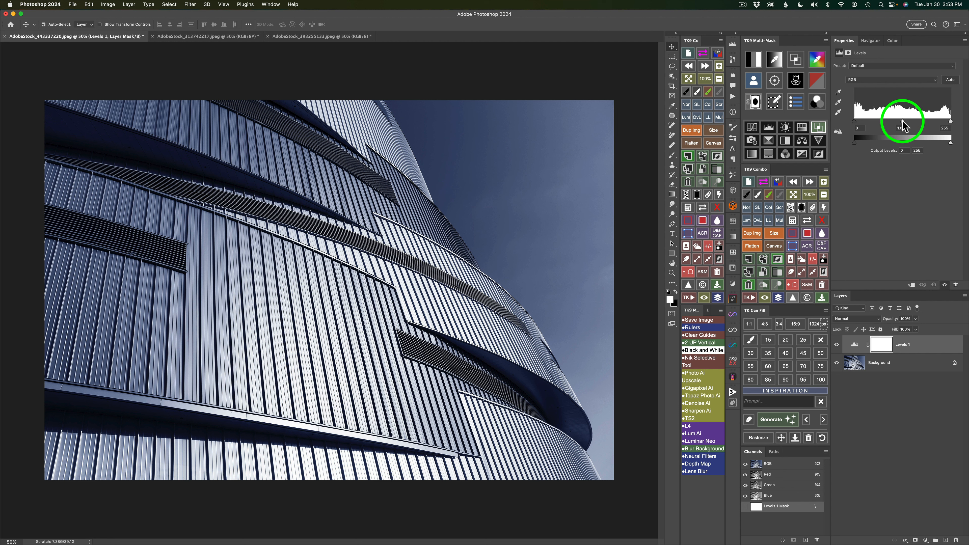
{"action": "left_click_drag", "start_coordinate": [902, 121], "coordinate": [889, 119]}
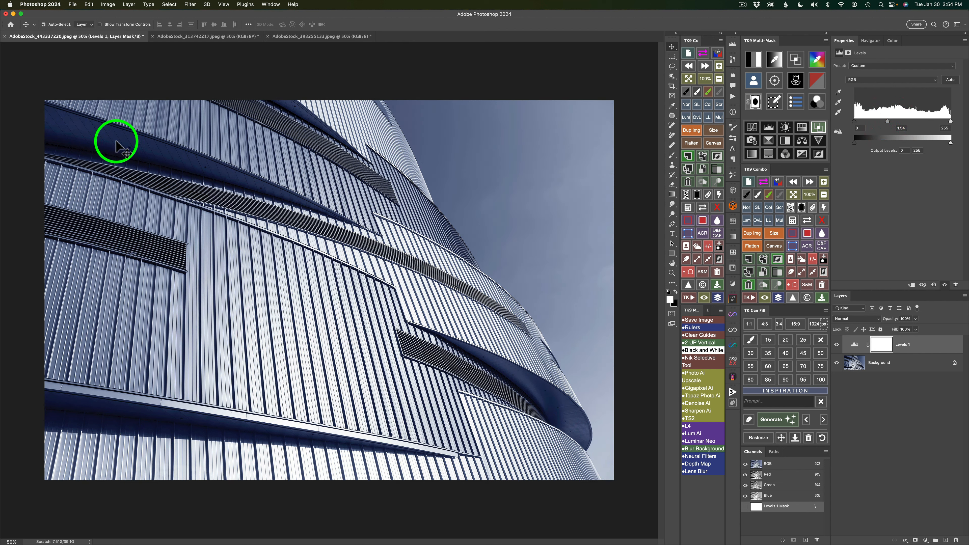
{"action": "left_click_drag", "start_coordinate": [887, 122], "coordinate": [887, 121]}
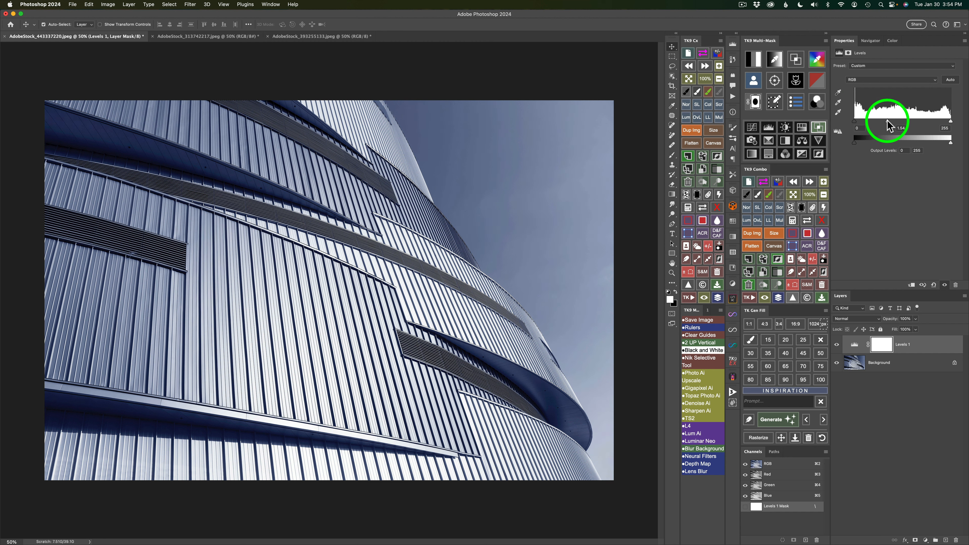
{"action": "left_click", "coordinate": [888, 123]}
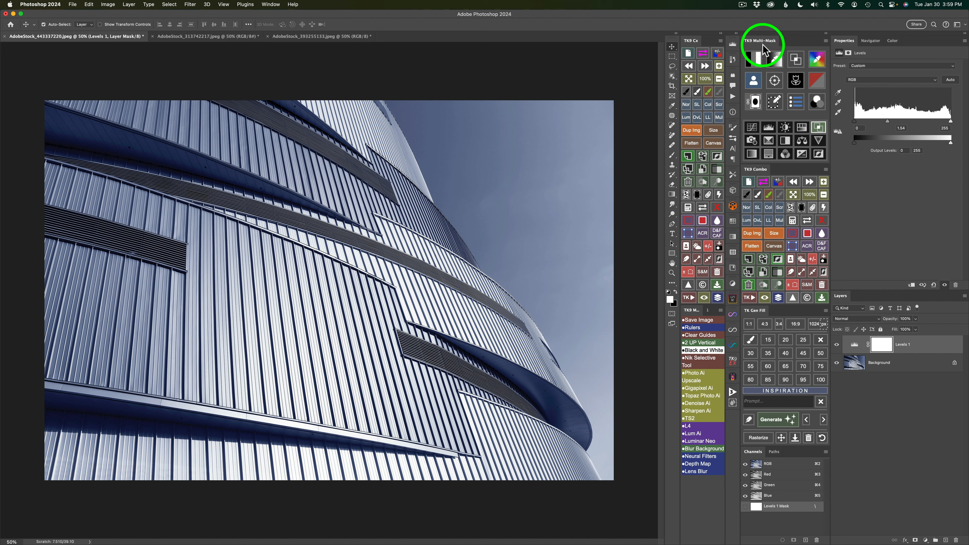
Step: Create an Edge mask expanded with a 2-pixel Maximum radius and output it as a pixel layer
{"action": "left_click", "coordinate": [795, 81]}
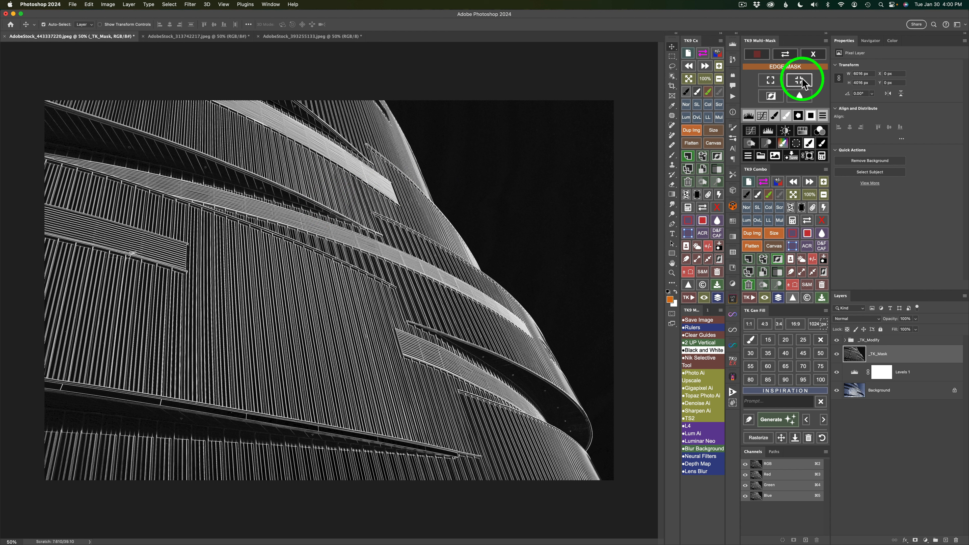
{"action": "left_click", "coordinate": [771, 81]}
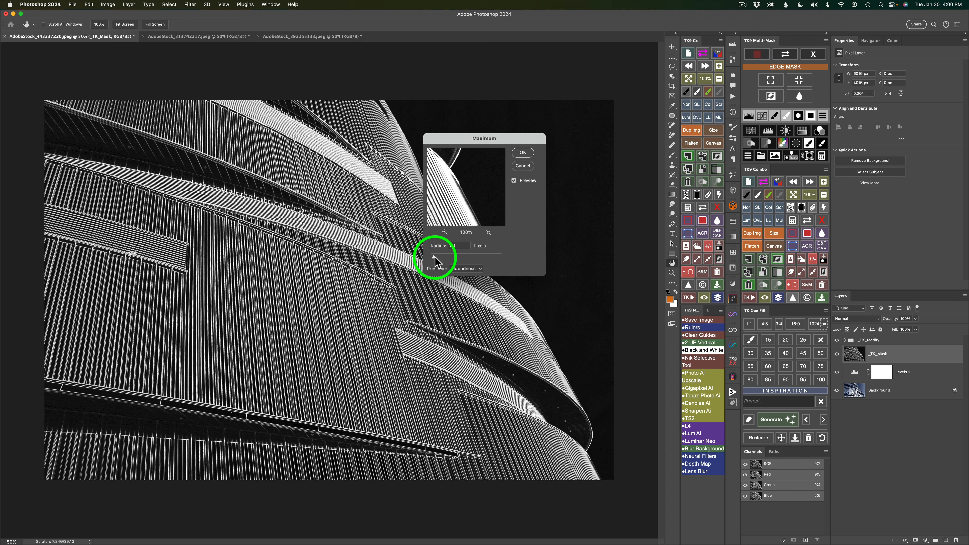
{"action": "left_click_drag", "start_coordinate": [434, 256], "coordinate": [438, 258]}
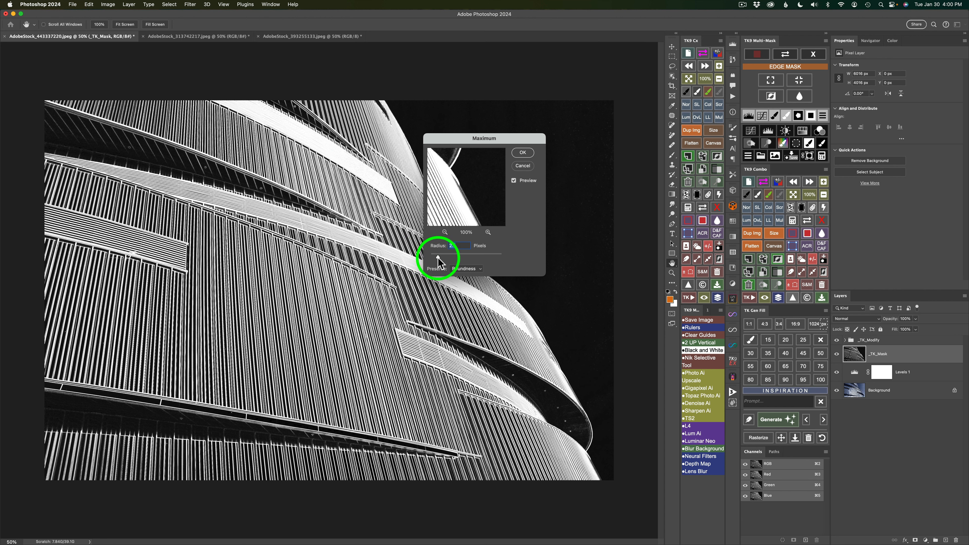
{"action": "left_click", "coordinate": [437, 257]}
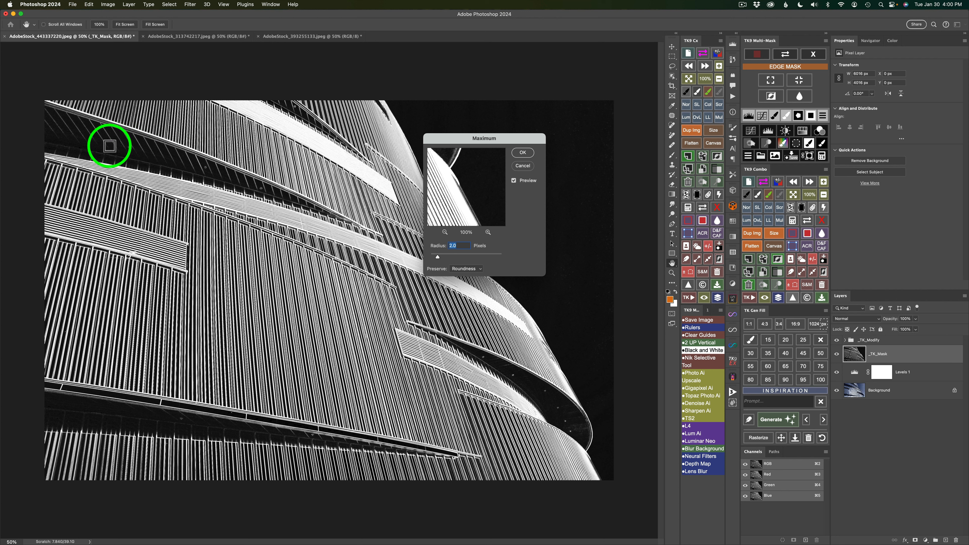
{"action": "left_click", "coordinate": [523, 153]}
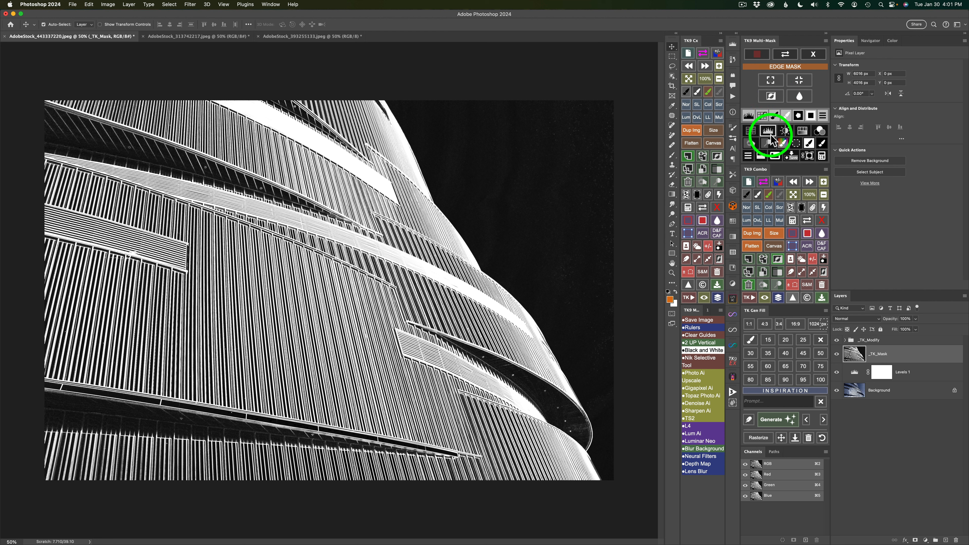
{"action": "left_click", "coordinate": [777, 154]}
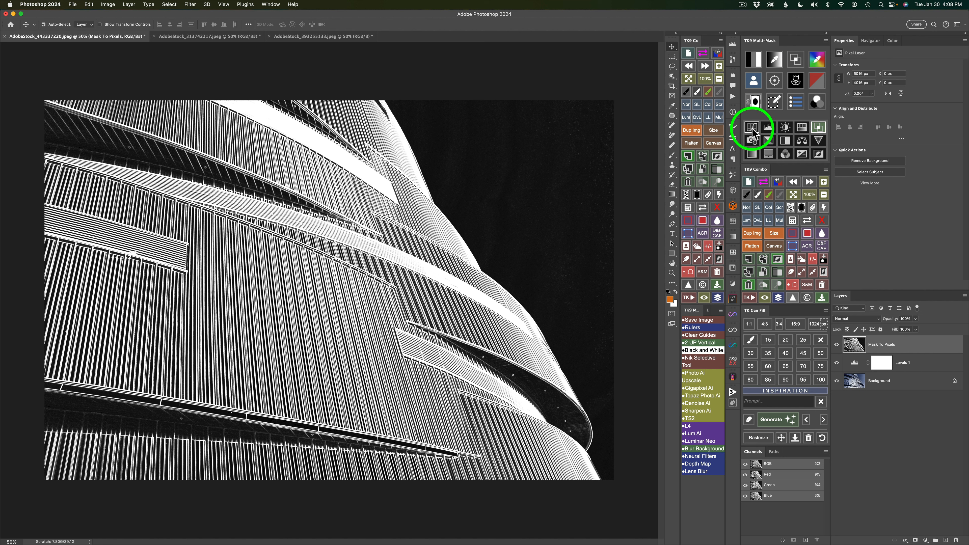
Step: Add a Levels adjustment above the Mask To Pixels layer with black input 54 and midtones 2.11
{"action": "left_click", "coordinate": [769, 129]}
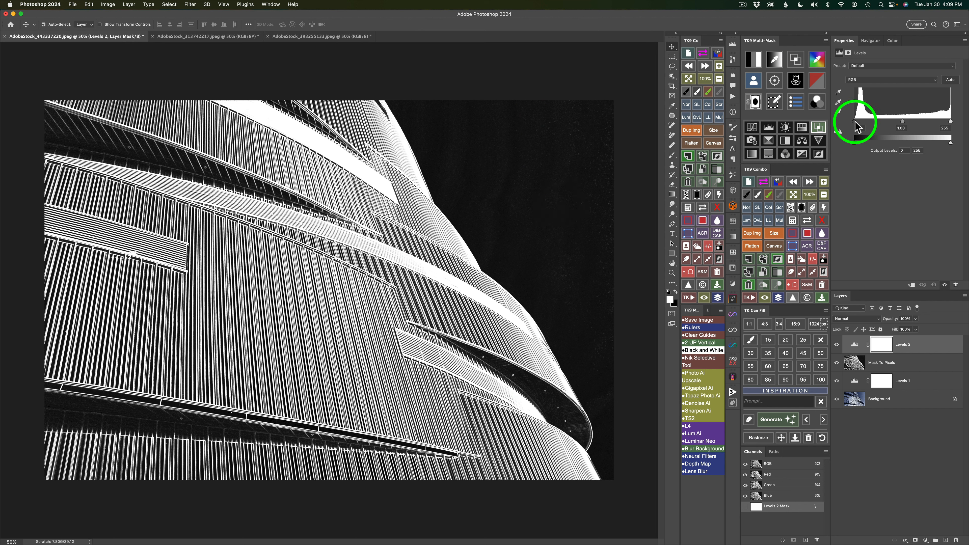
{"action": "left_click_drag", "start_coordinate": [854, 123], "coordinate": [875, 127]}
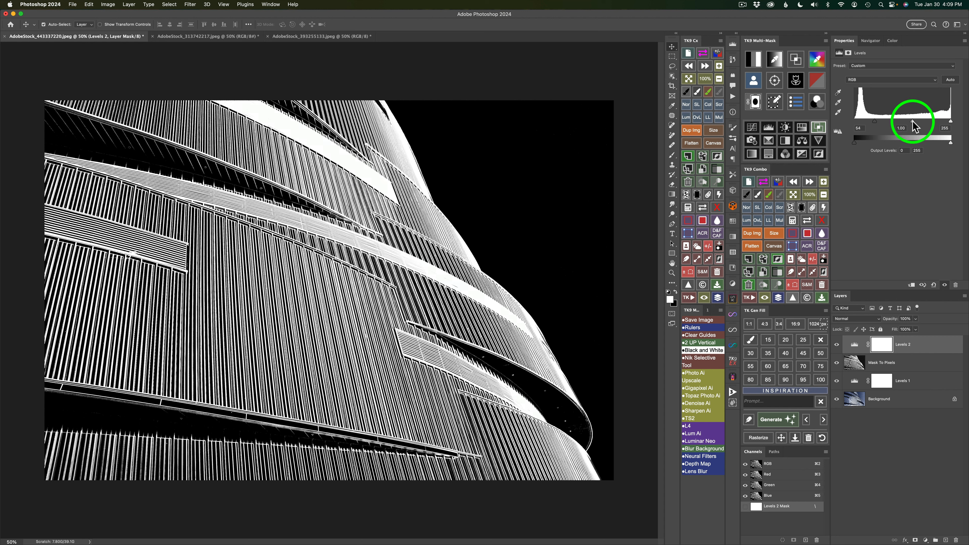
{"action": "left_click_drag", "start_coordinate": [914, 126], "coordinate": [892, 118]}
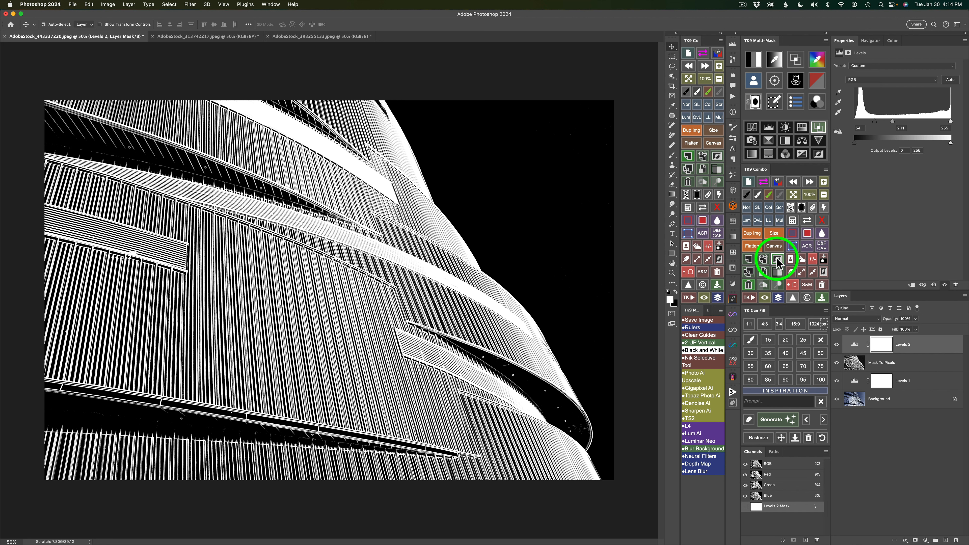
Step: Add an Invert adjustment layer on top and compare the image with it hidden and shown
{"action": "left_click", "coordinate": [818, 154]}
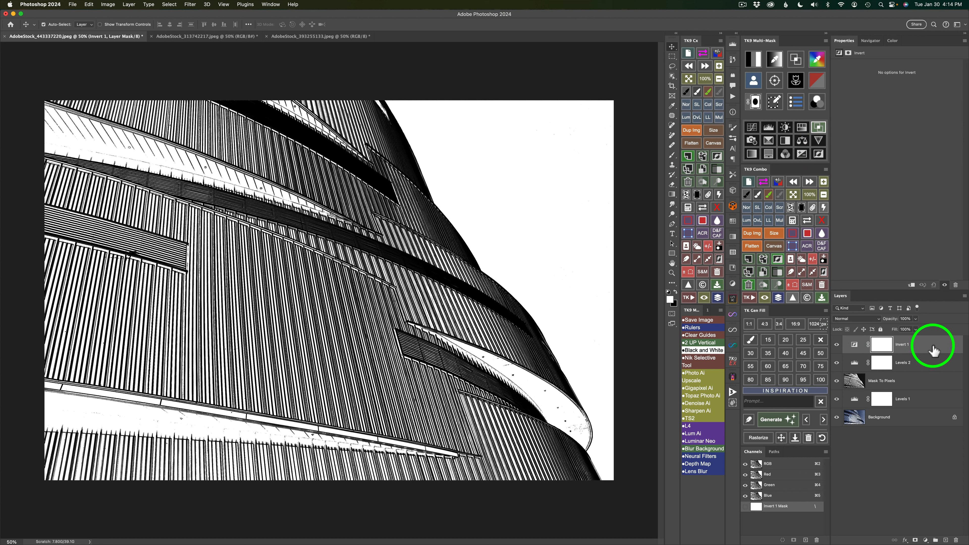
{"action": "left_click", "coordinate": [837, 346]}
{"action": "left_click", "coordinate": [837, 346]}
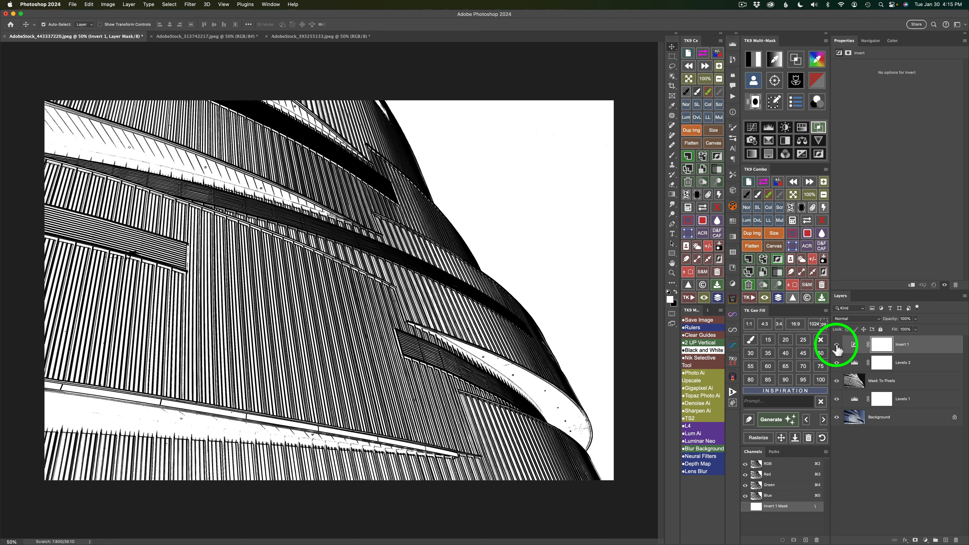
Step: Refine the Levels 2 input values to black 92, midtones 1.14 and white 244
{"action": "left_click", "coordinate": [854, 366]}
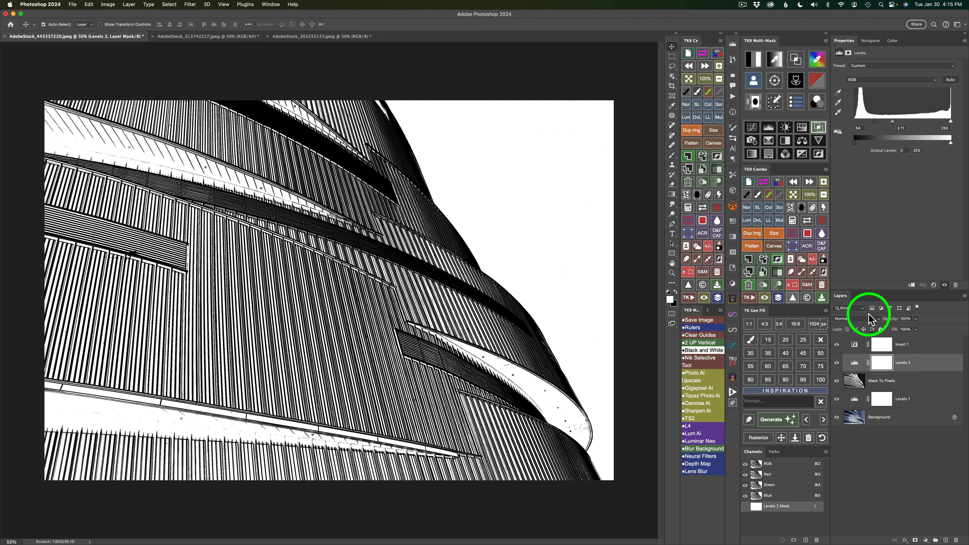
{"action": "mouse_move", "coordinate": [890, 125]}
{"action": "left_mouse_down"}
{"action": "mouse_move", "coordinate": [908, 124]}
{"action": "mouse_move", "coordinate": [869, 120]}
{"action": "mouse_move", "coordinate": [888, 122]}
{"action": "left_mouse_up"}
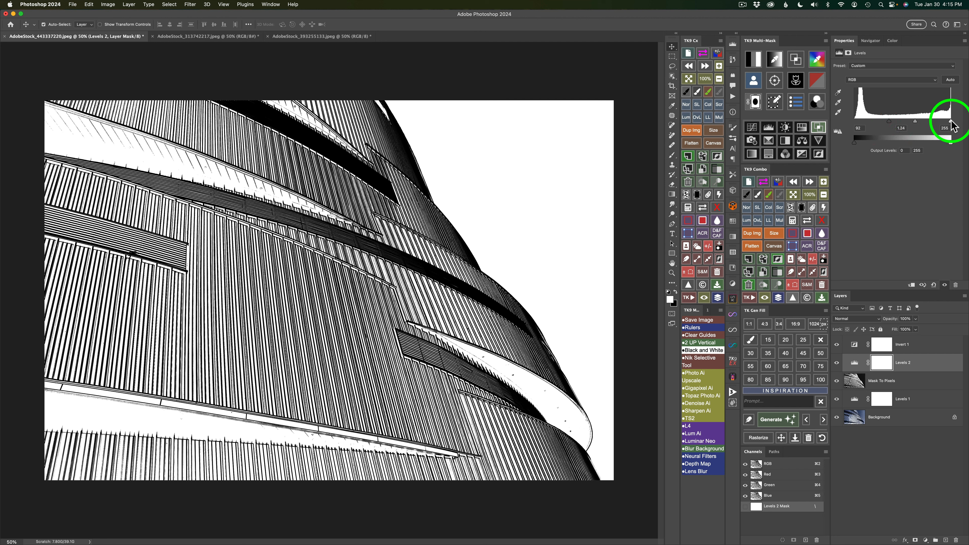
{"action": "left_click_drag", "start_coordinate": [952, 126], "coordinate": [911, 129]}
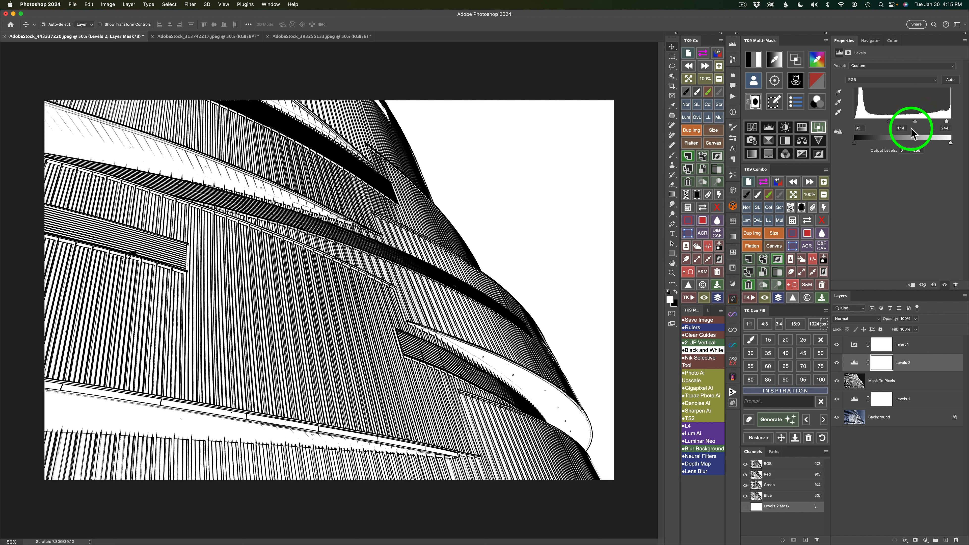
Step: Review the blend modes for the Mask To Pixels layer and compare the image with the Invert 1 layer hidden and shown
{"action": "left_click", "coordinate": [856, 386]}
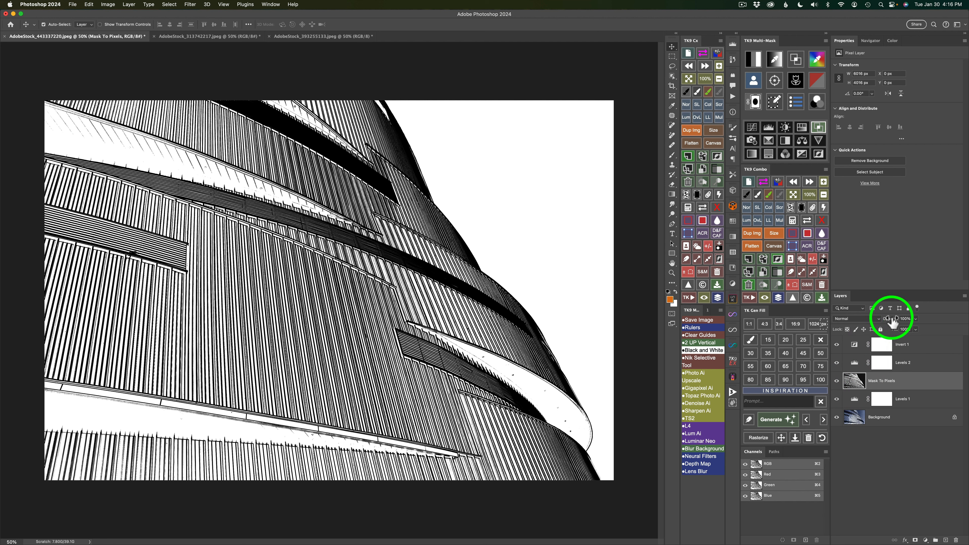
{"action": "left_click_drag", "start_coordinate": [892, 322], "coordinate": [943, 325]}
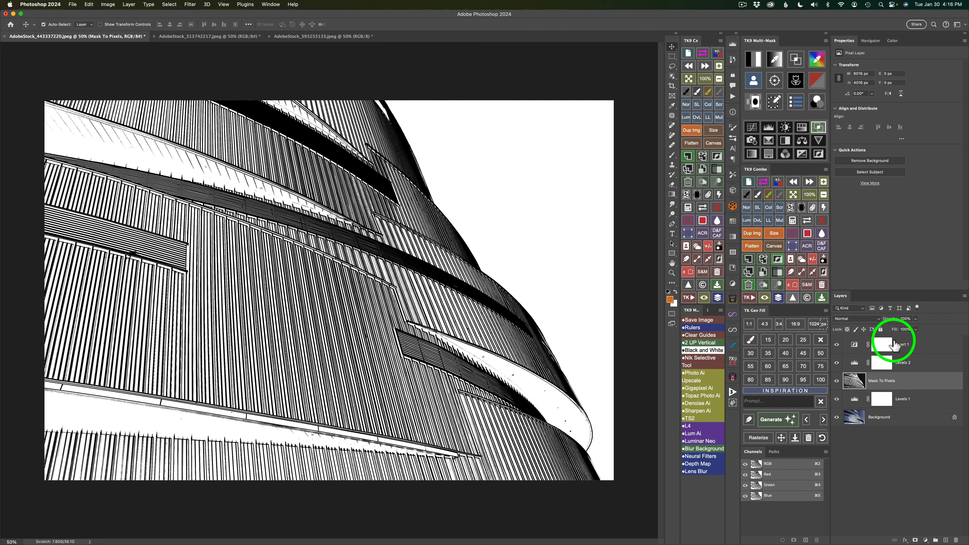
{"action": "left_click", "coordinate": [877, 319]}
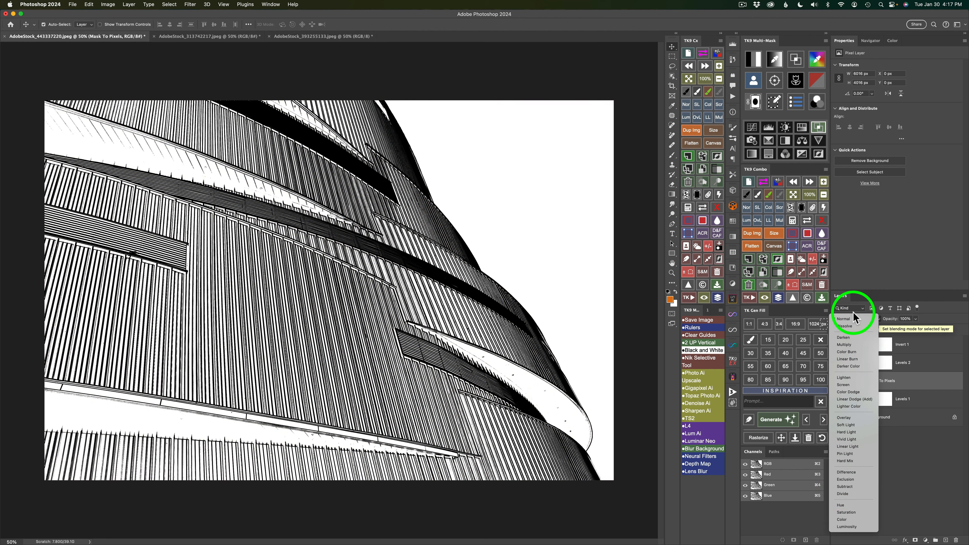
{"action": "left_click", "coordinate": [852, 320]}
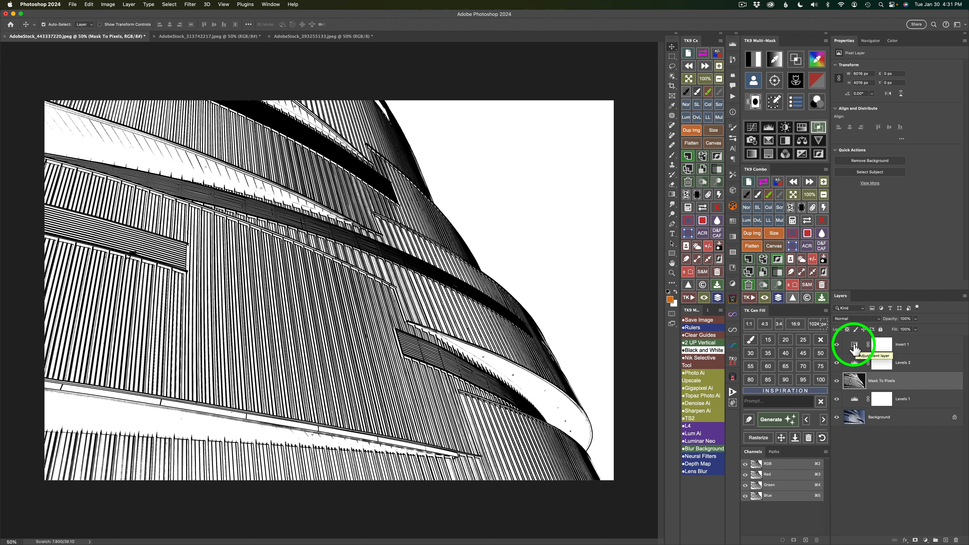
{"action": "left_click", "coordinate": [836, 345]}
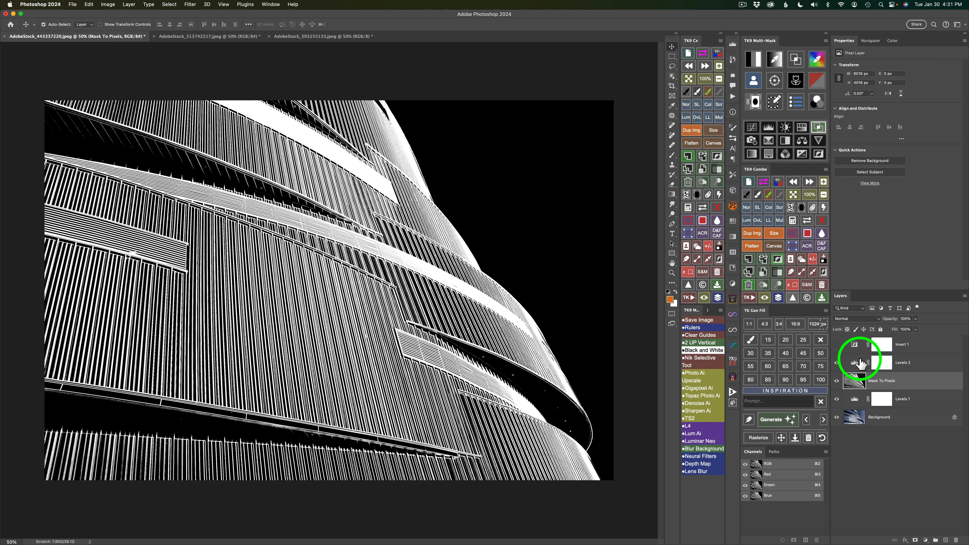
{"action": "left_click", "coordinate": [836, 345]}
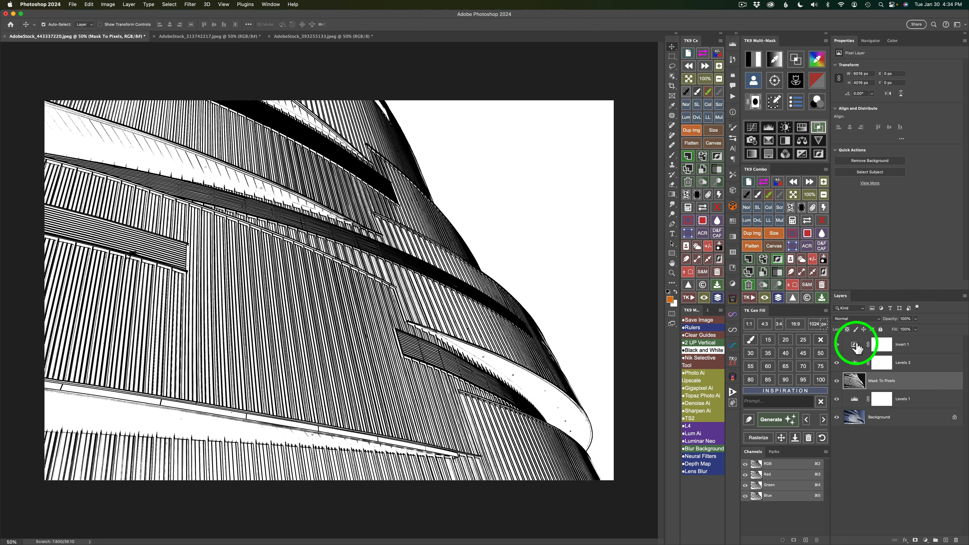
Step: Set the Levels 2 black output level to 20 while the live clipping preview is on, and switch the preview off
{"action": "left_click", "coordinate": [778, 182]}
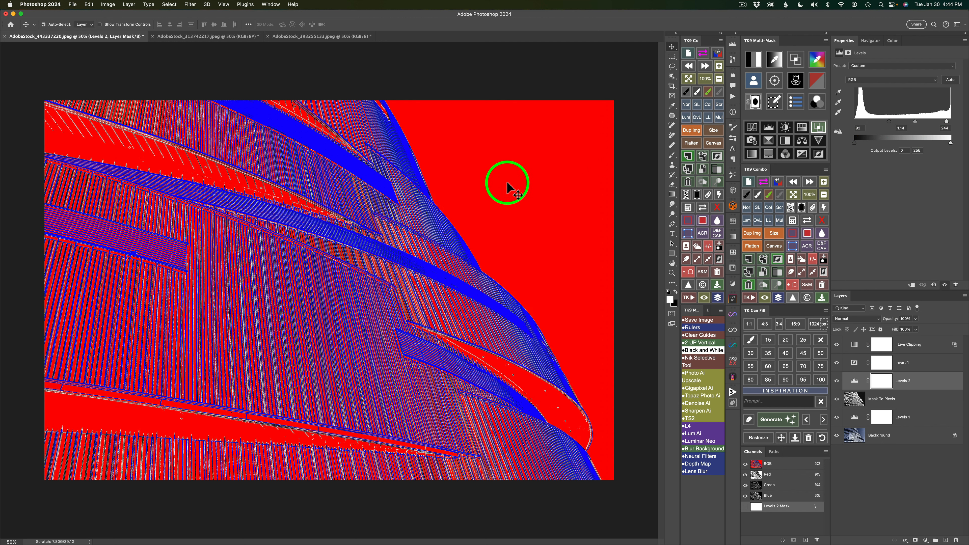
{"action": "left_click", "coordinate": [907, 150]}
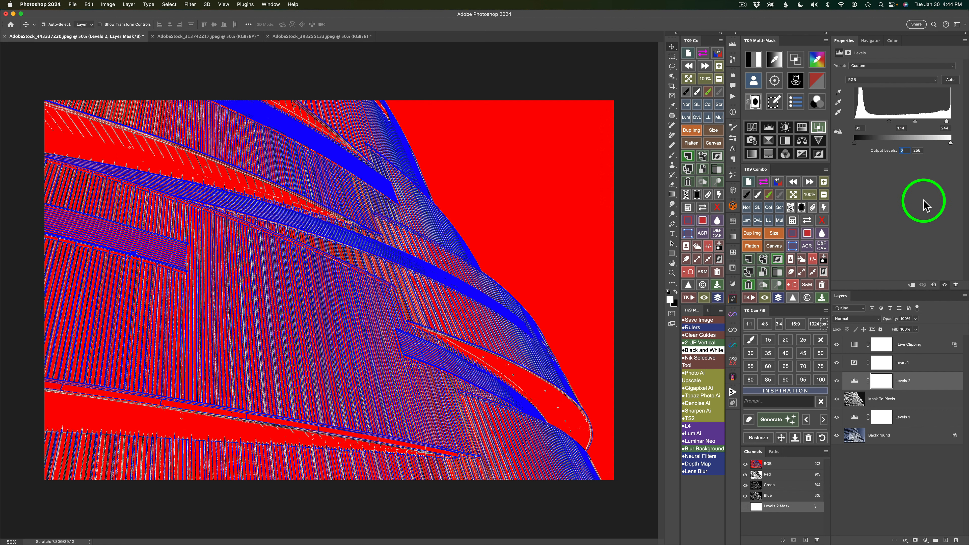
{"action": "type", "text": "20"}
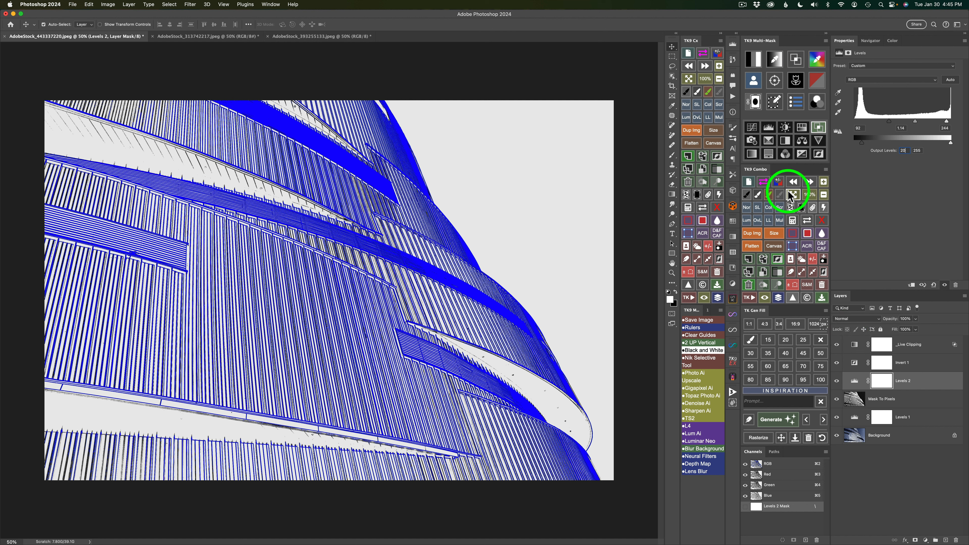
{"action": "left_click", "coordinate": [779, 183]}
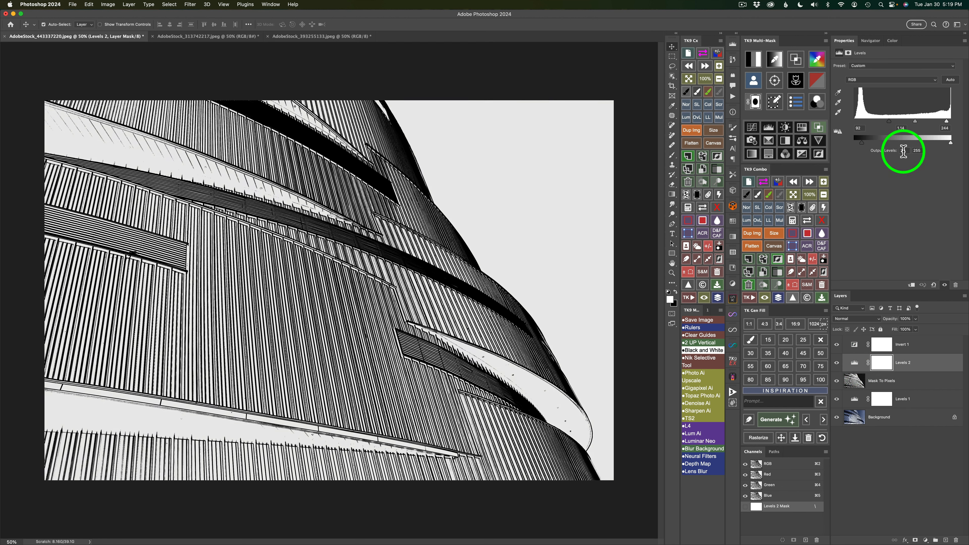
Step: Add a blank layer directly above the Mask To Pixels layer
{"action": "left_click", "coordinate": [857, 385]}
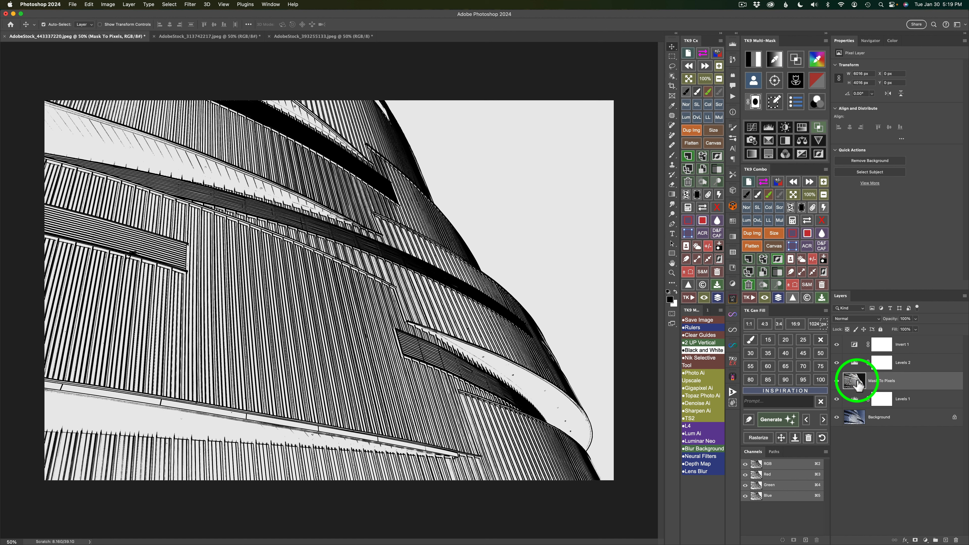
{"action": "left_click", "coordinate": [749, 261]}
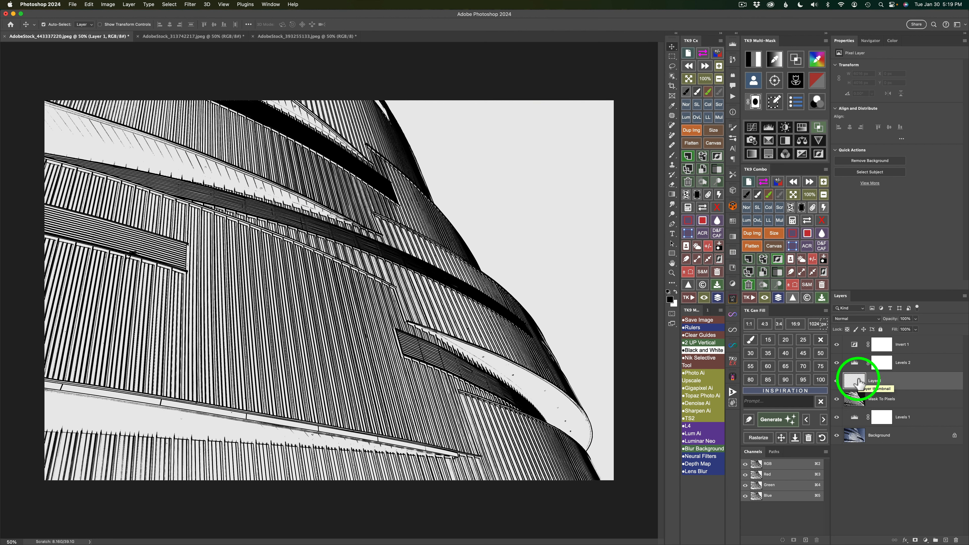
{"action": "left_click", "coordinate": [757, 194]}
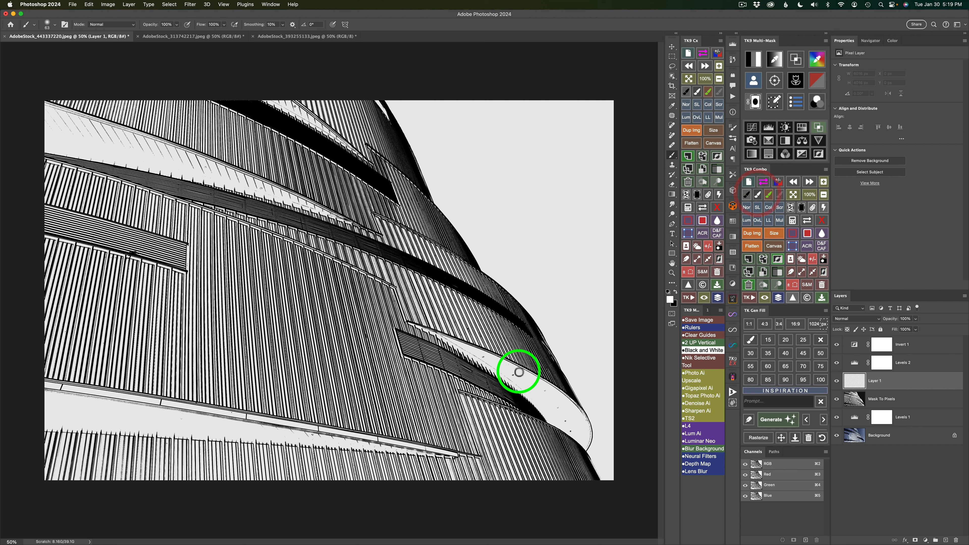
{"action": "mouse_move", "coordinate": [518, 373]}
{"action": "left_mouse_down"}
{"action": "mouse_move", "coordinate": [543, 393]}
{"action": "mouse_move", "coordinate": [516, 375]}
{"action": "left_mouse_up"}
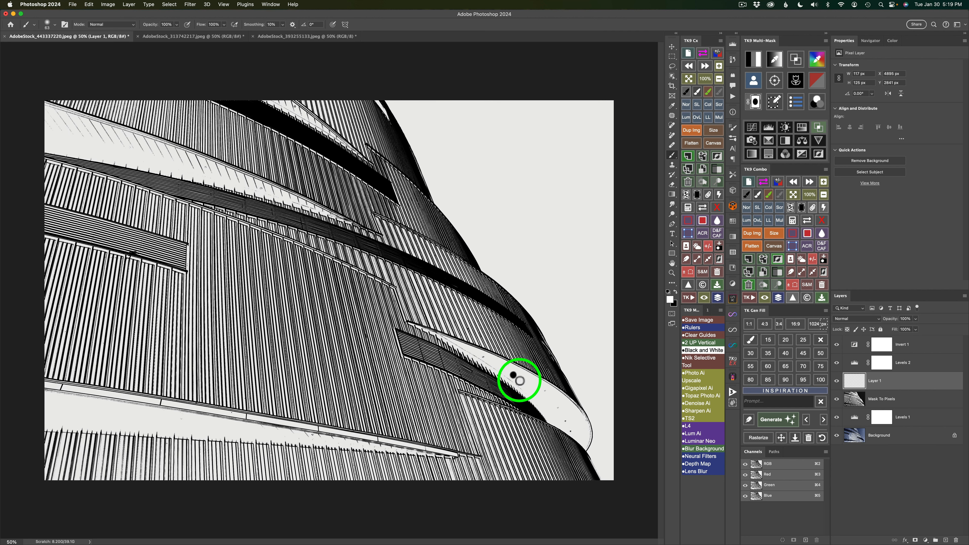
{"action": "left_click", "coordinate": [792, 183]}
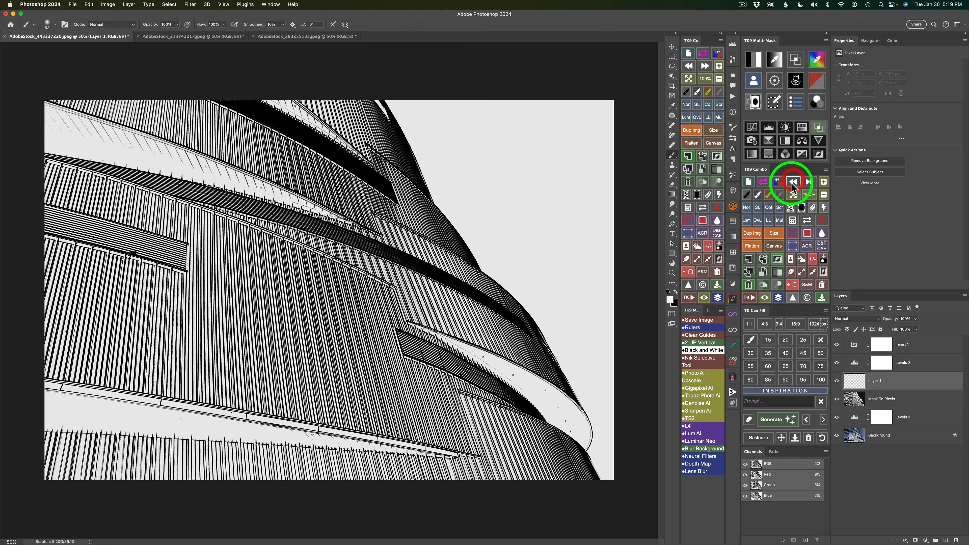
Step: Paint out the stray specks in the pale band near the building's curved edge with a black brush on Layer 1, and review the Levels 2 settings
{"action": "left_click", "coordinate": [746, 194]}
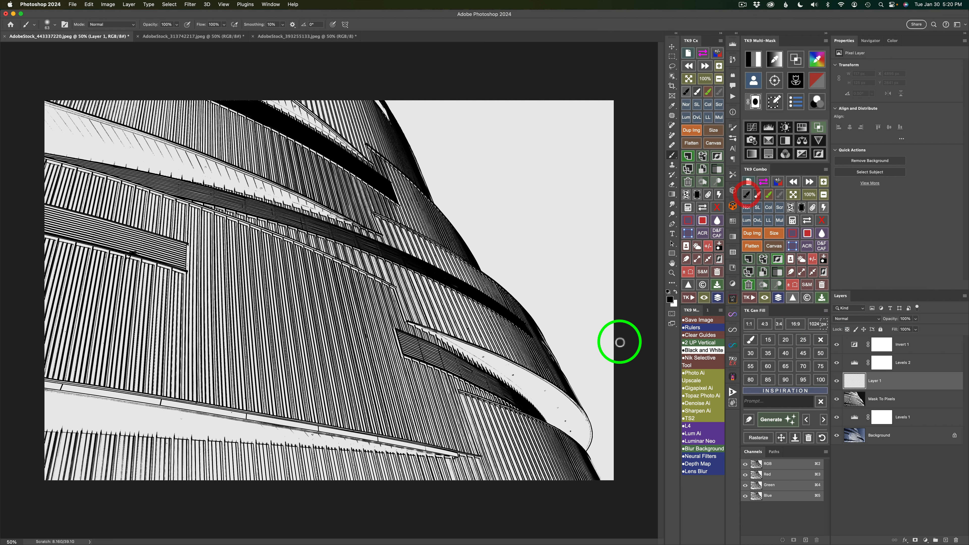
{"action": "left_click", "coordinate": [514, 376]}
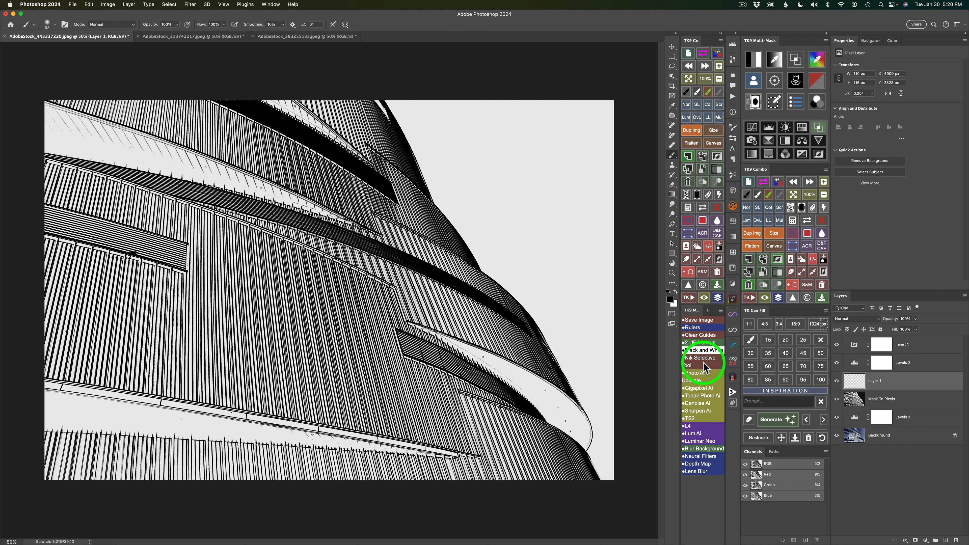
{"action": "left_click_drag", "start_coordinate": [545, 390], "coordinate": [570, 429]}
{"action": "left_click_drag", "start_coordinate": [487, 359], "coordinate": [484, 359]}
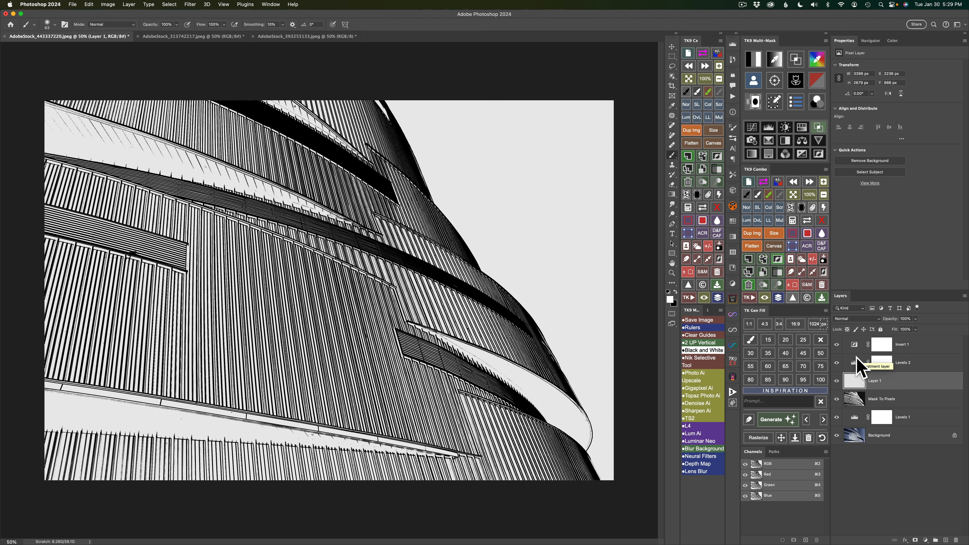
{"action": "left_click", "coordinate": [854, 364]}
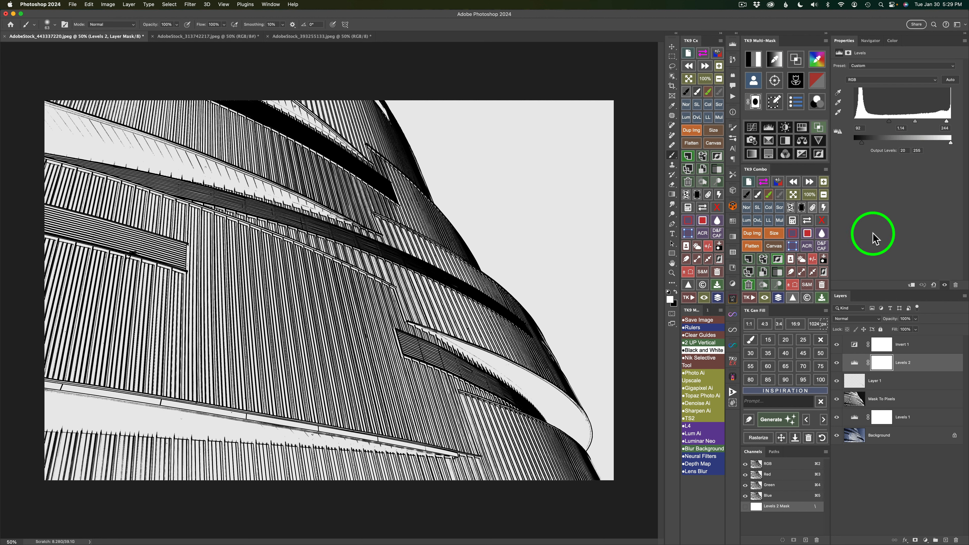
{"action": "left_click", "coordinate": [854, 382]}
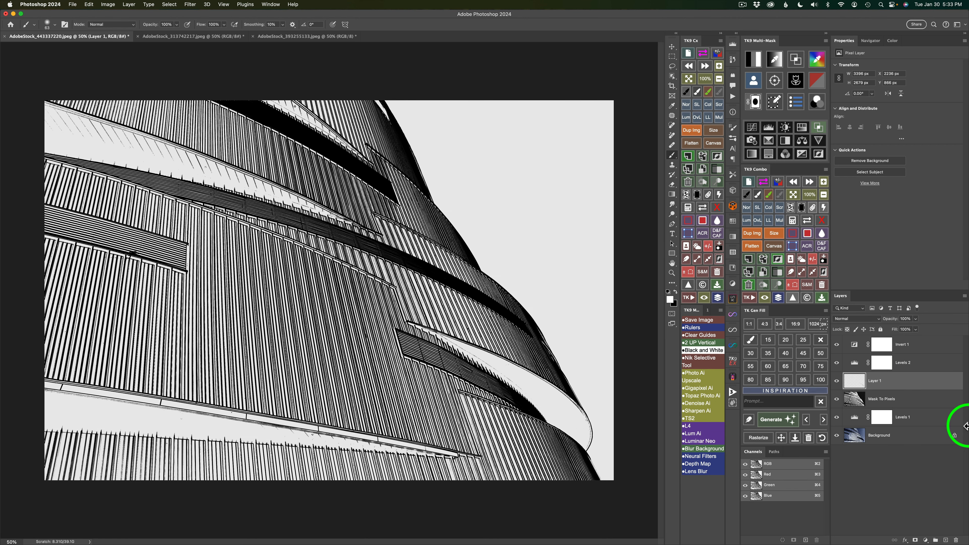
Step: In AdobeStock_313742217.jpeg, create a TK9 edge mask and expand it with a Maximum radius of 1.0 pixels, preserving roundness
{"action": "left_click", "coordinate": [202, 38]}
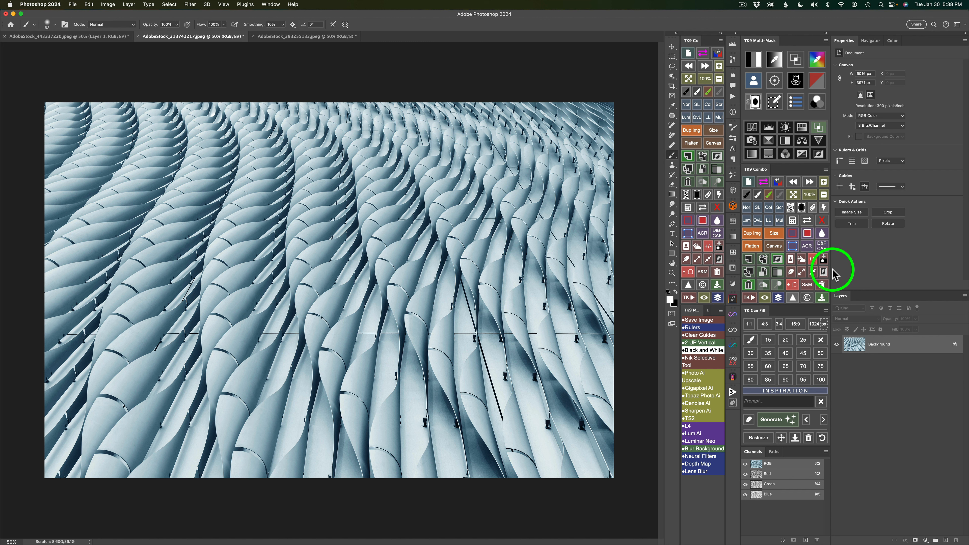
{"action": "left_click", "coordinate": [797, 82]}
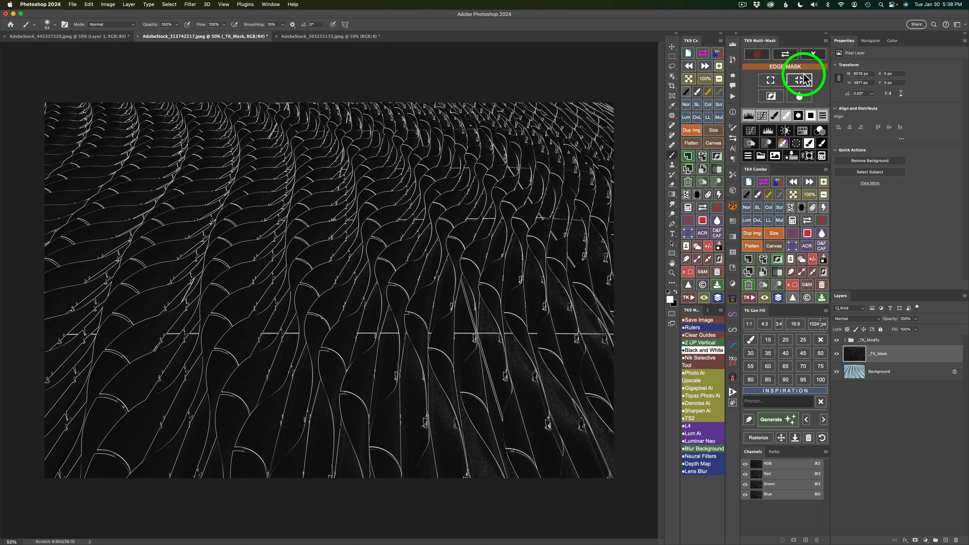
{"action": "left_click", "coordinate": [770, 84]}
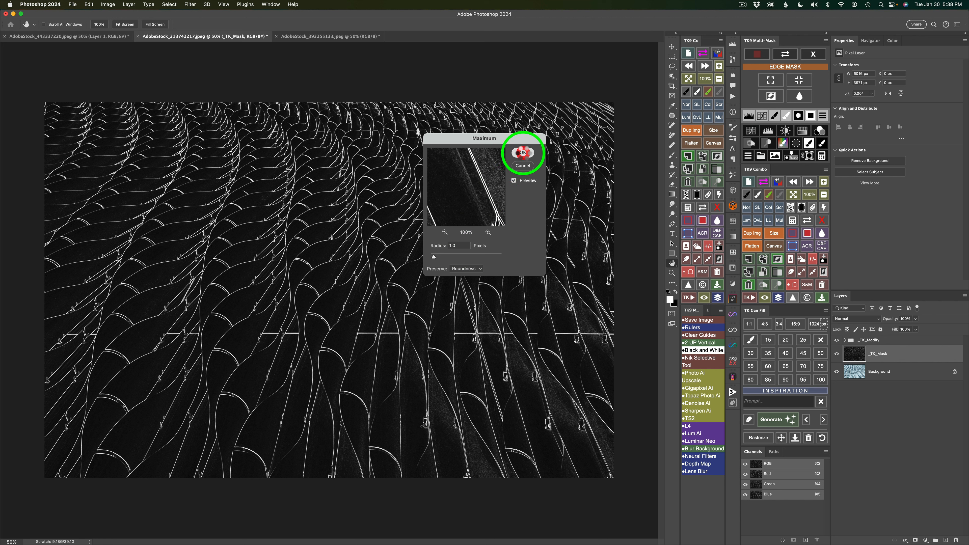
{"action": "left_click", "coordinate": [523, 153]}
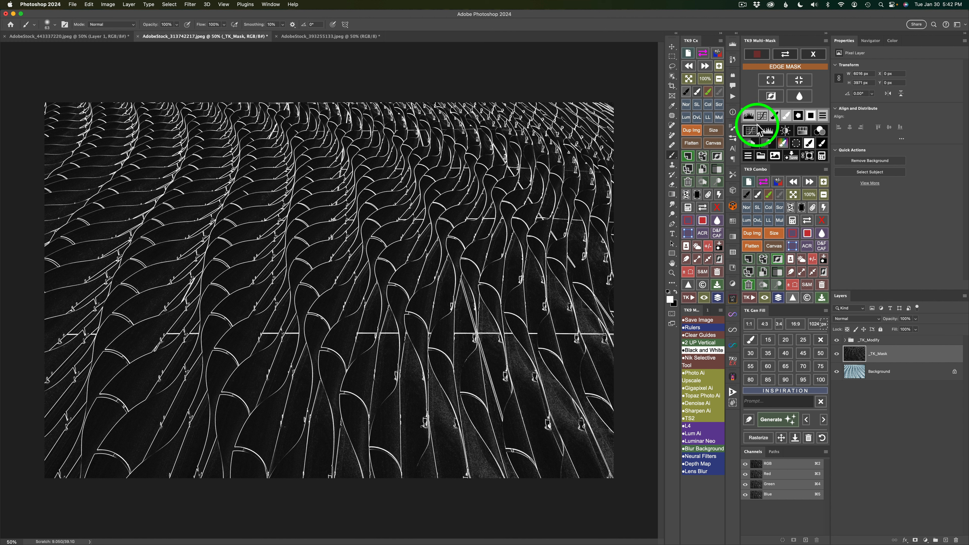
Step: Output the edge mask as a pixel layer and add a blank layer above it
{"action": "left_click", "coordinate": [775, 155]}
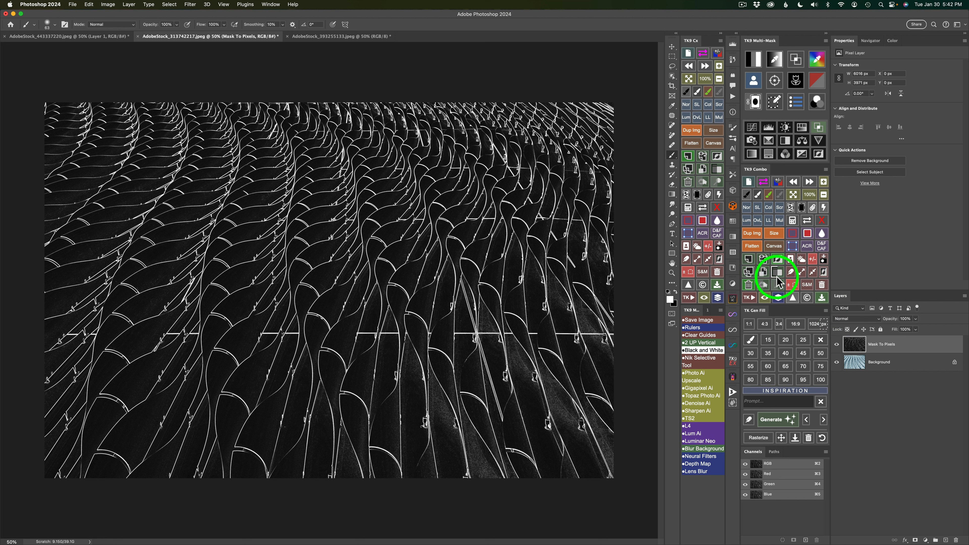
{"action": "left_click", "coordinate": [748, 270]}
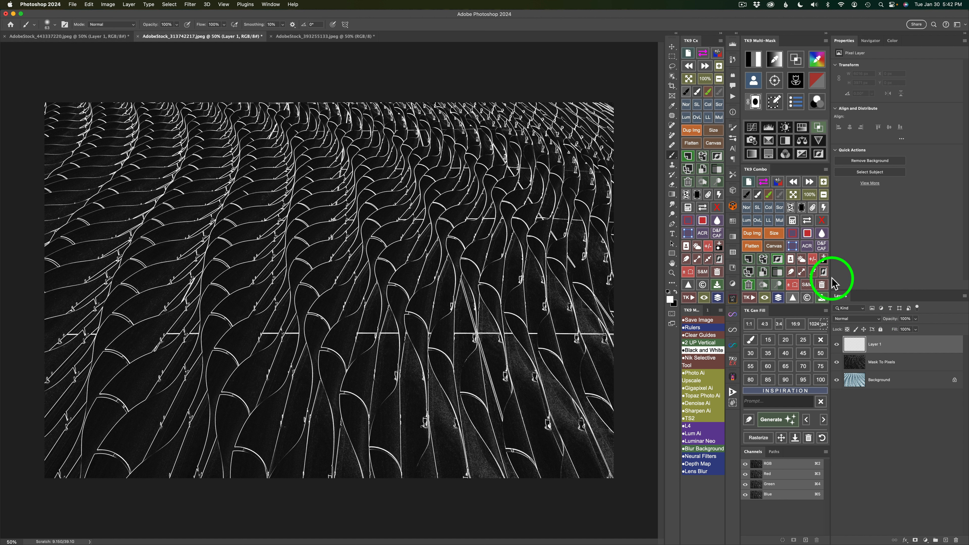
Step: Add a Levels adjustment layer with input black 101, midtones 0.77 and output white 235
{"action": "left_click", "coordinate": [769, 128]}
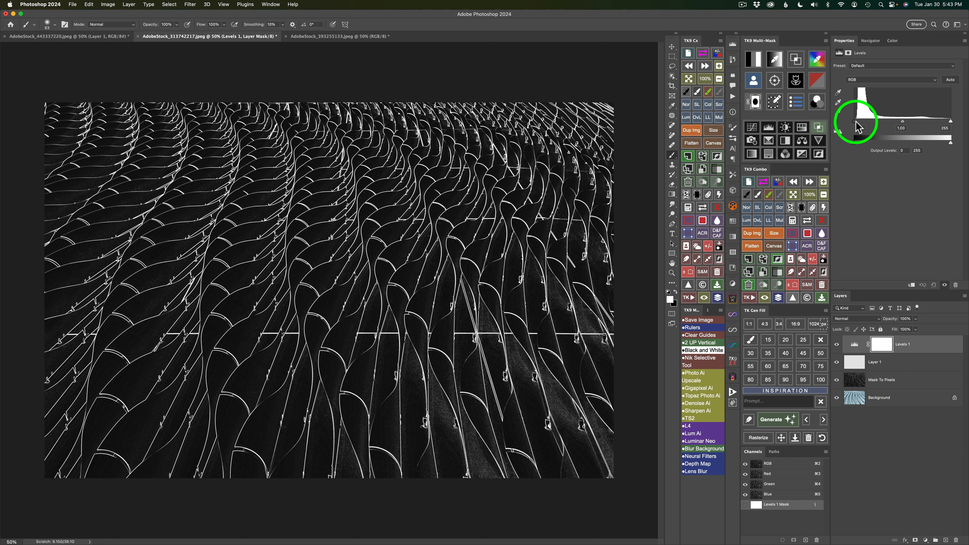
{"action": "left_click_drag", "start_coordinate": [855, 123], "coordinate": [872, 122]}
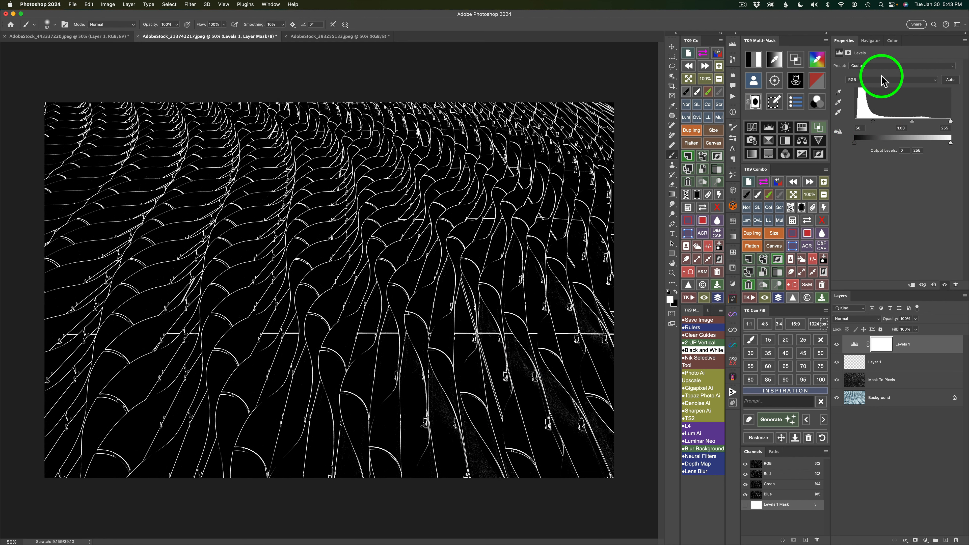
{"action": "left_click_drag", "start_coordinate": [872, 122], "coordinate": [924, 123]}
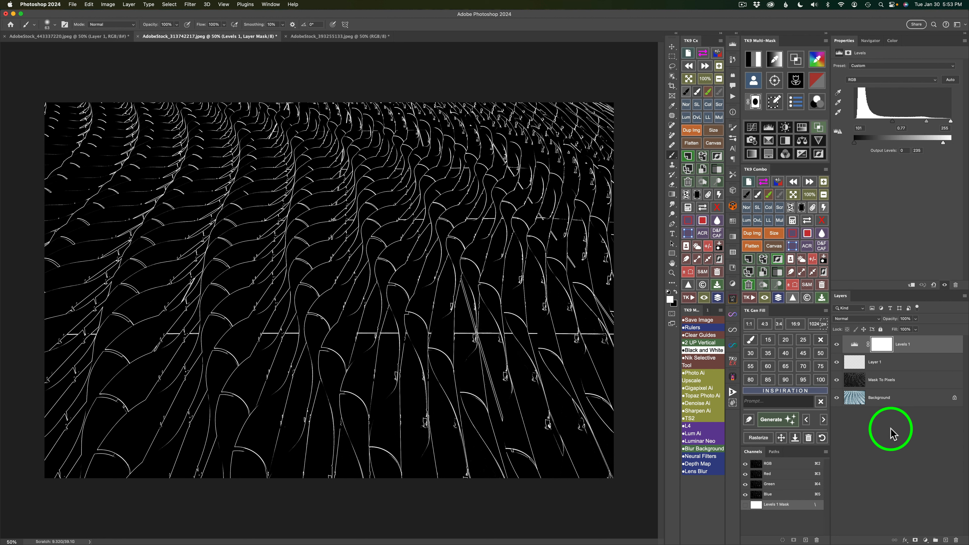
Step: Preview blend modes such as Exclusion on the Mask To Pixels layer and leave it at Normal
{"action": "left_click", "coordinate": [859, 386]}
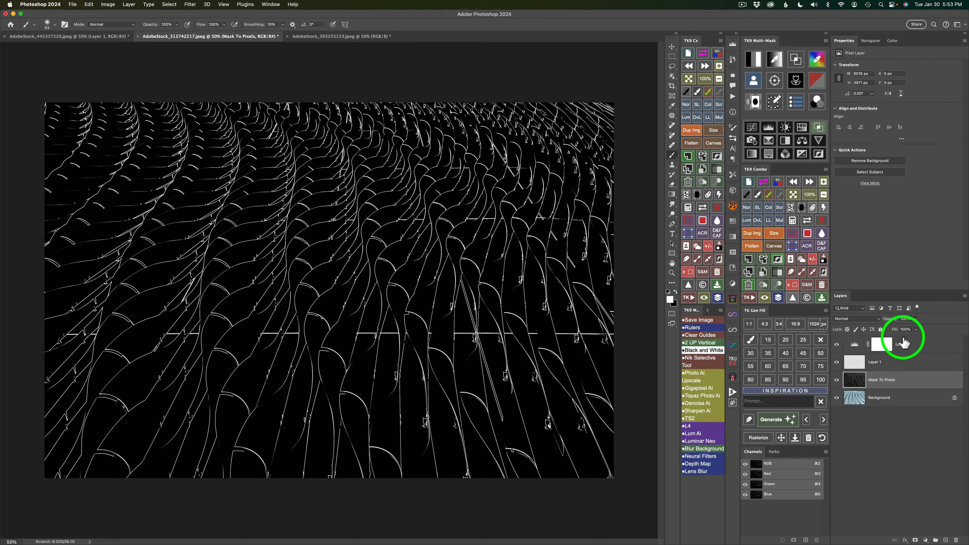
{"action": "left_click_drag", "start_coordinate": [895, 323], "coordinate": [958, 335]}
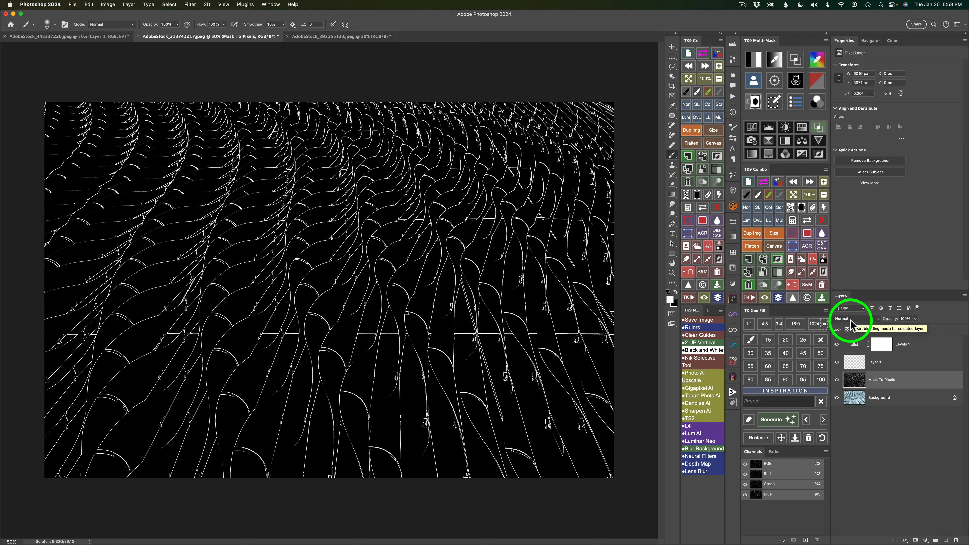
{"action": "left_click", "coordinate": [878, 318]}
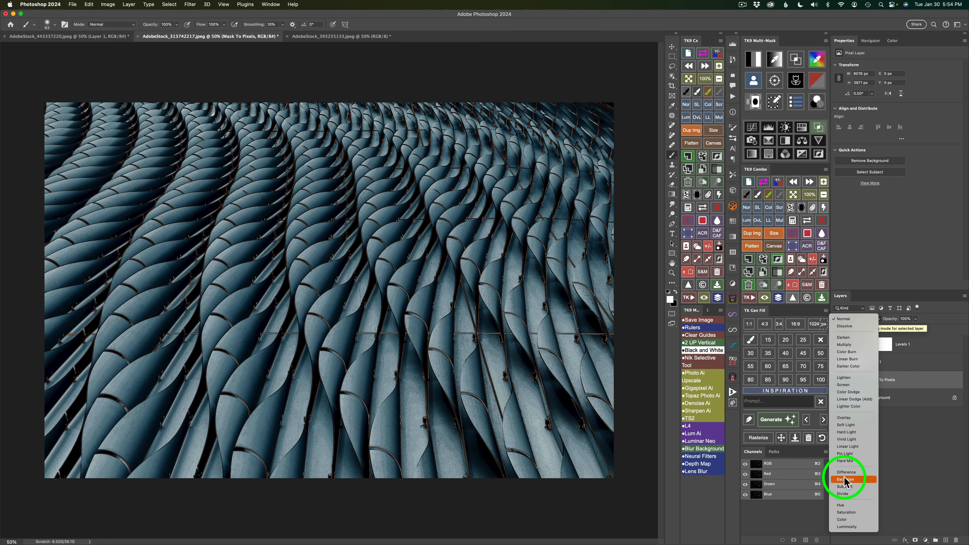
{"action": "left_click", "coordinate": [910, 460]}
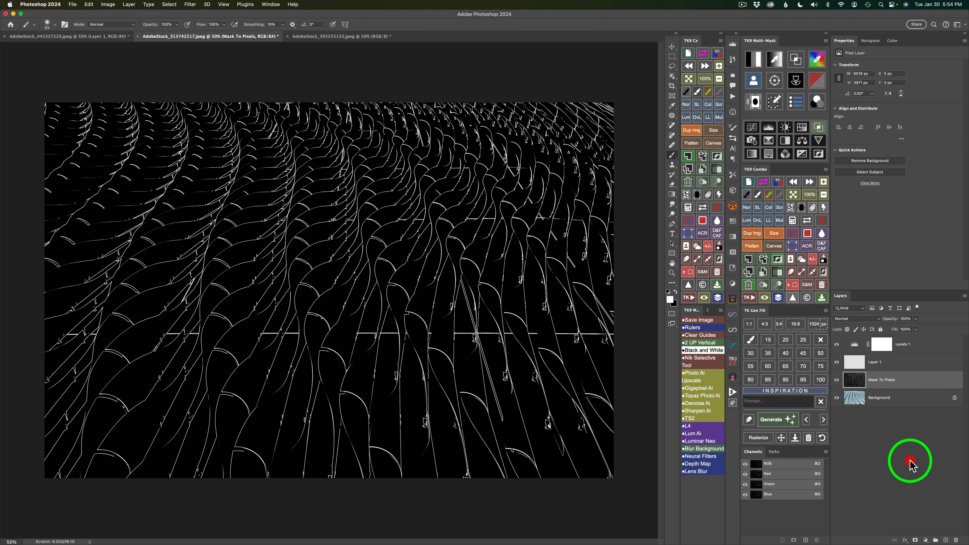
Step: Add an Invert adjustment layer above Levels 1, and set the Levels 1 inputs to black 0, midtones 2.03 and white 178
{"action": "left_click", "coordinate": [855, 346]}
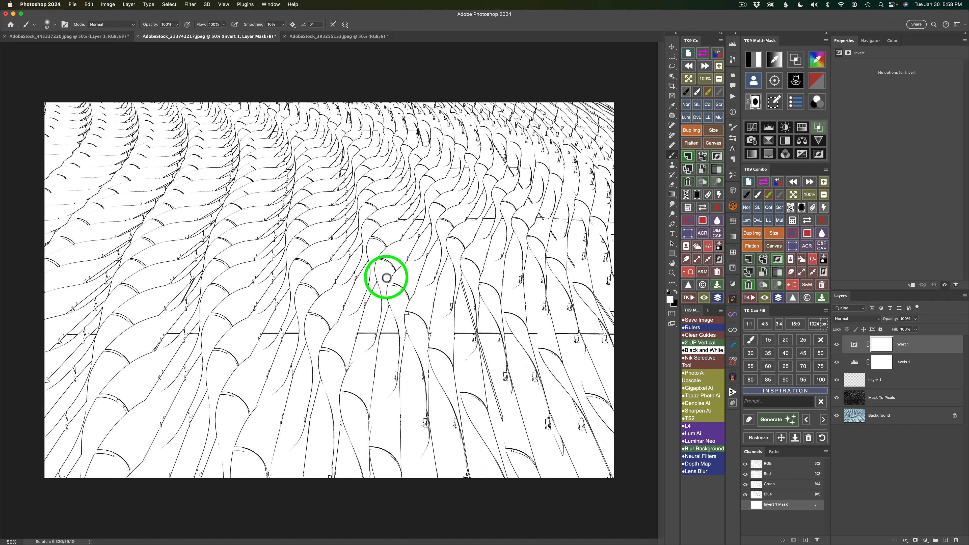
{"action": "left_click", "coordinate": [856, 364]}
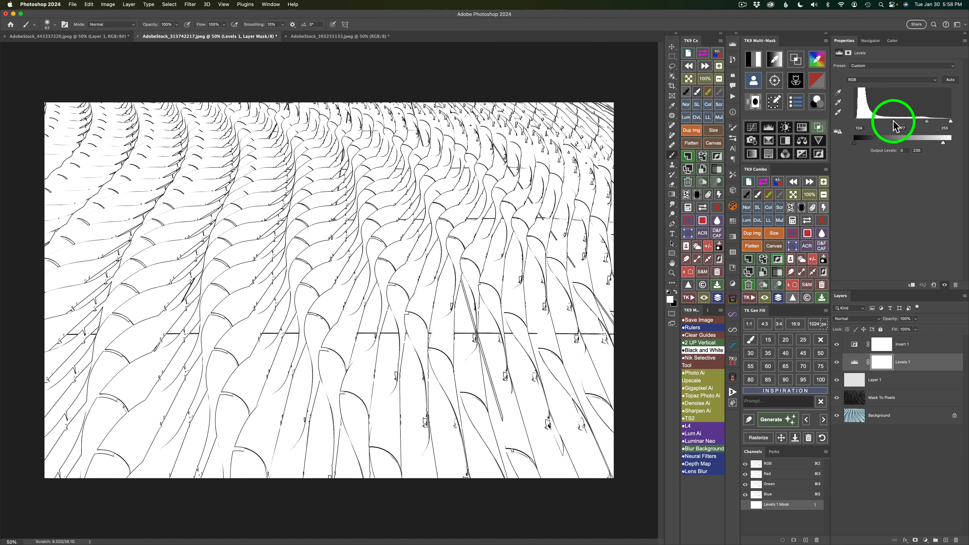
{"action": "left_click_drag", "start_coordinate": [894, 122], "coordinate": [824, 122]}
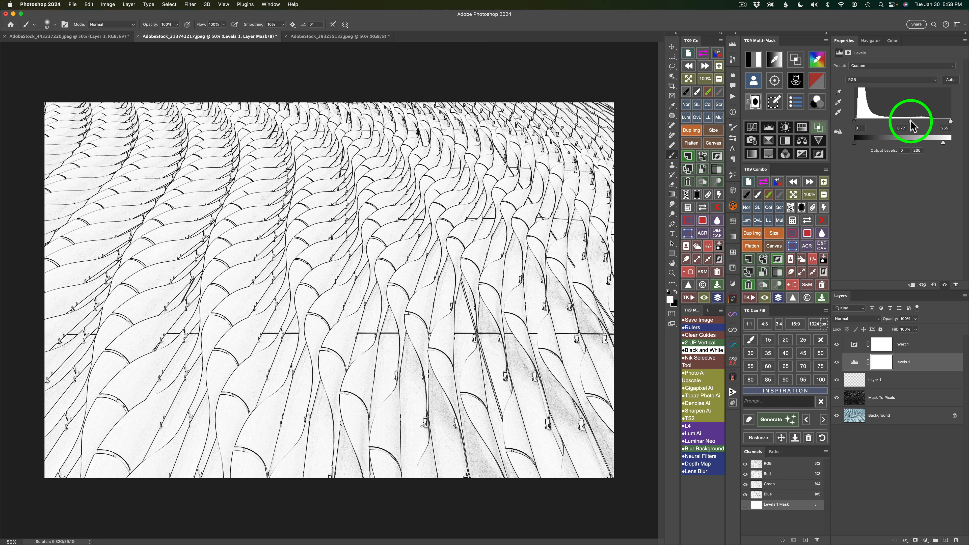
{"action": "left_click_drag", "start_coordinate": [910, 120], "coordinate": [884, 120]}
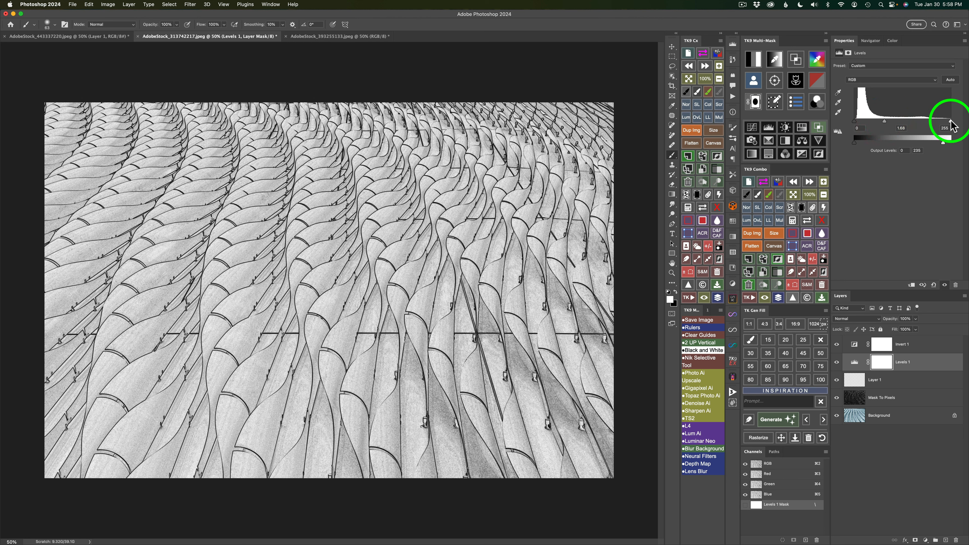
{"action": "left_click_drag", "start_coordinate": [950, 121], "coordinate": [923, 126]}
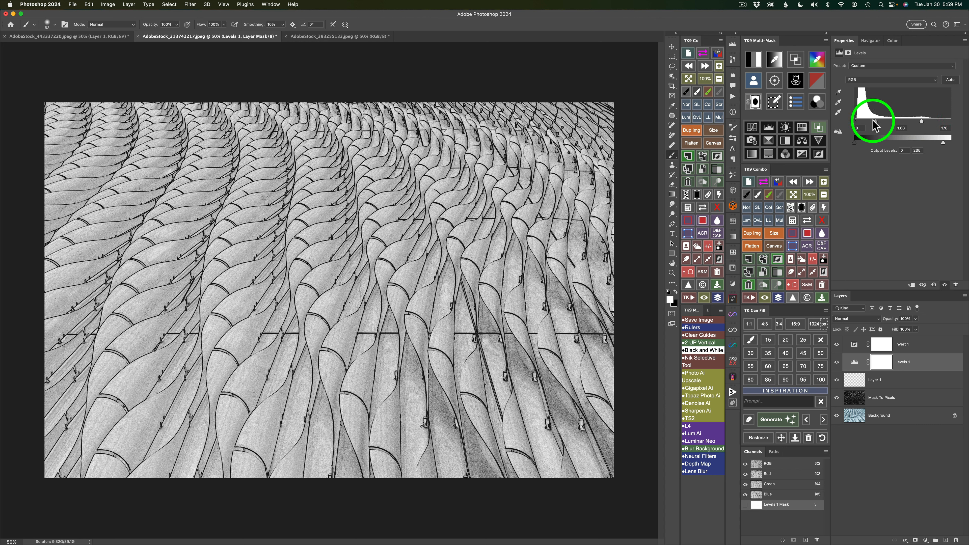
{"action": "mouse_move", "coordinate": [877, 122]}
{"action": "left_mouse_down"}
{"action": "mouse_move", "coordinate": [887, 123]}
{"action": "mouse_move", "coordinate": [854, 122]}
{"action": "mouse_move", "coordinate": [871, 122]}
{"action": "left_mouse_up"}
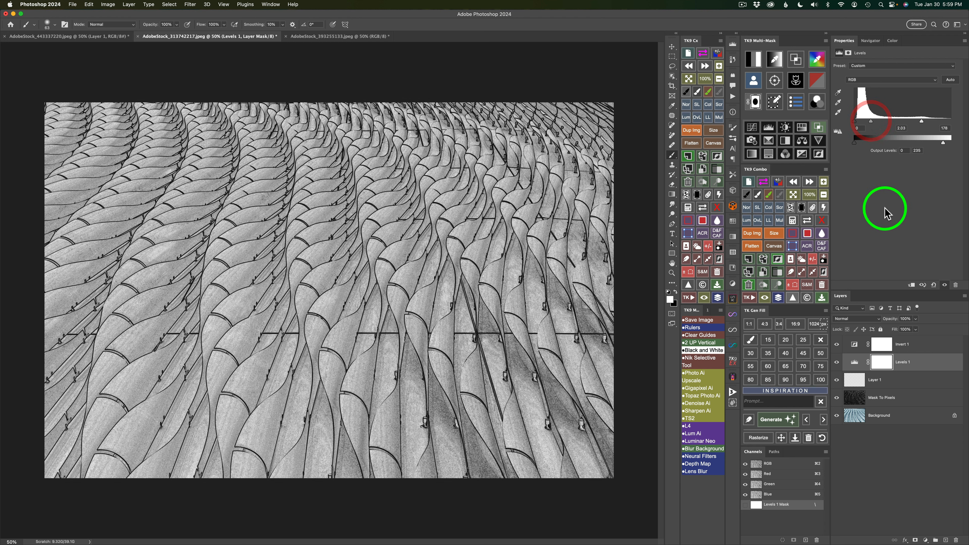
Step: Compare the line drawing with the original photo and check it with the live clipping preview switched on and off
{"action": "left_click", "coordinate": [778, 297]}
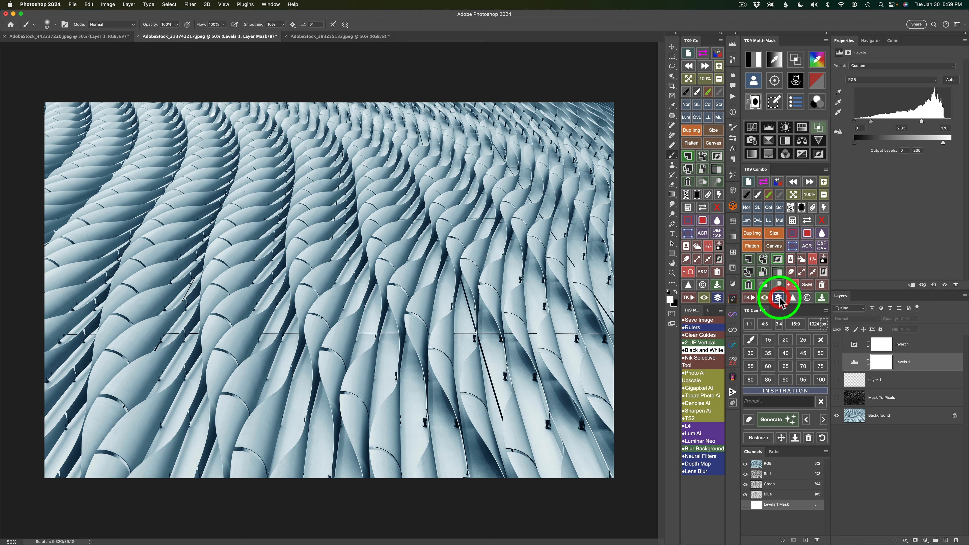
{"action": "left_click", "coordinate": [778, 298]}
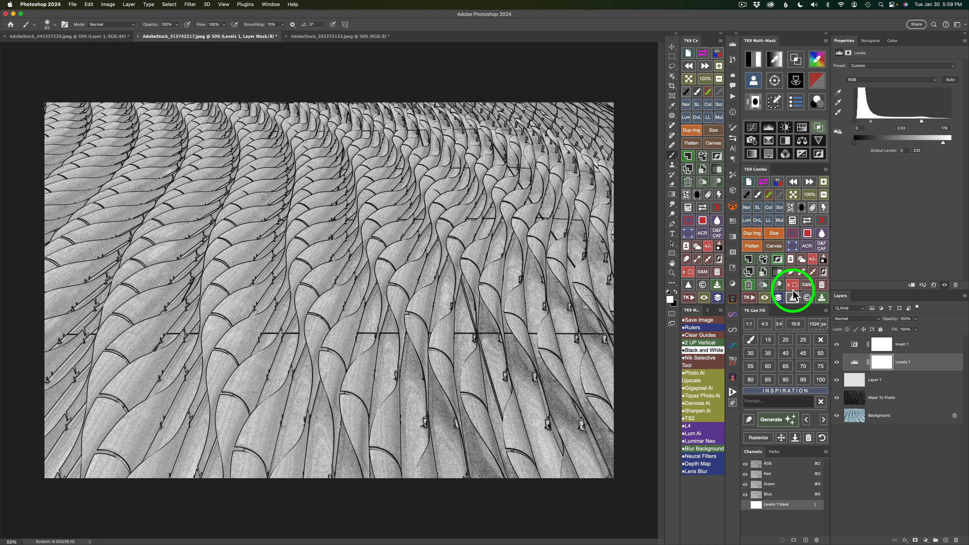
{"action": "left_click", "coordinate": [777, 182]}
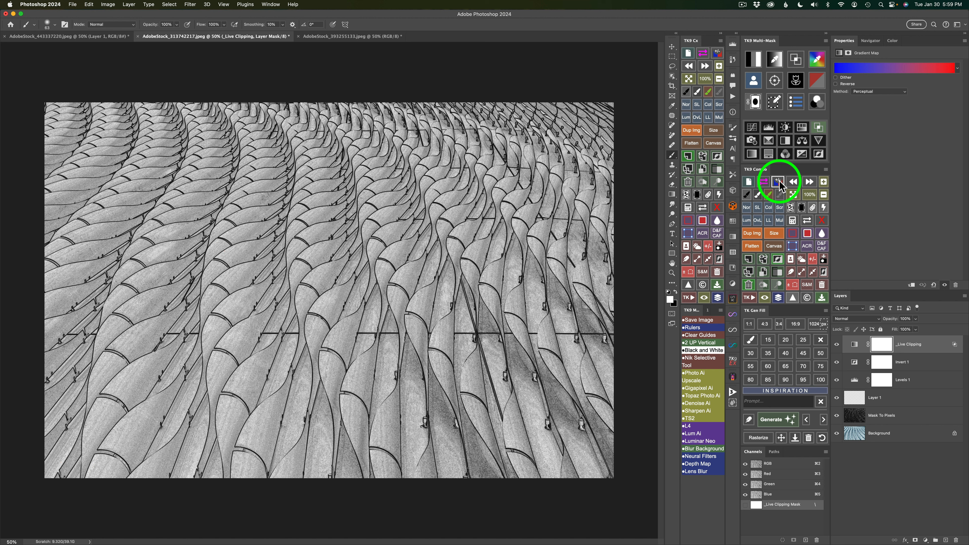
{"action": "left_click", "coordinate": [780, 181]}
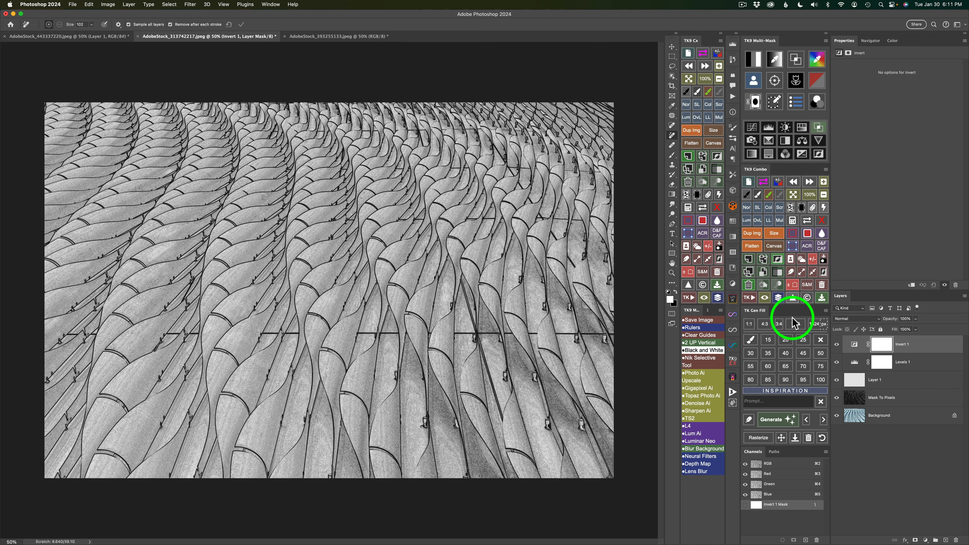
Step: Erase the small fitting near the lower middle of the image with the Remove tool on Layer 1
{"action": "left_click", "coordinate": [854, 379]}
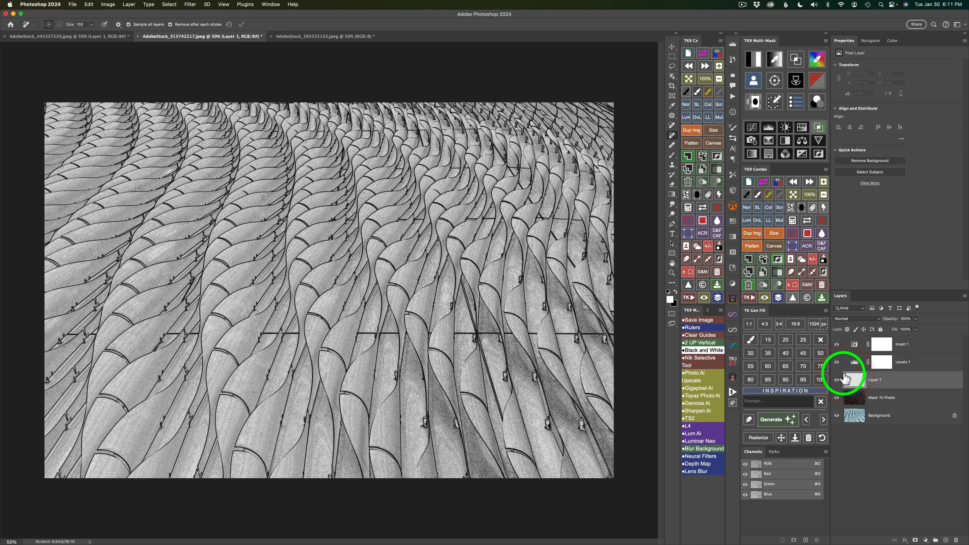
{"action": "left_click", "coordinate": [671, 135]}
{"action": "mouse_move", "coordinate": [426, 416]}
{"action": "left_mouse_down"}
{"action": "mouse_move", "coordinate": [427, 439]}
{"action": "mouse_move", "coordinate": [424, 423]}
{"action": "mouse_move", "coordinate": [455, 426]}
{"action": "left_mouse_up"}
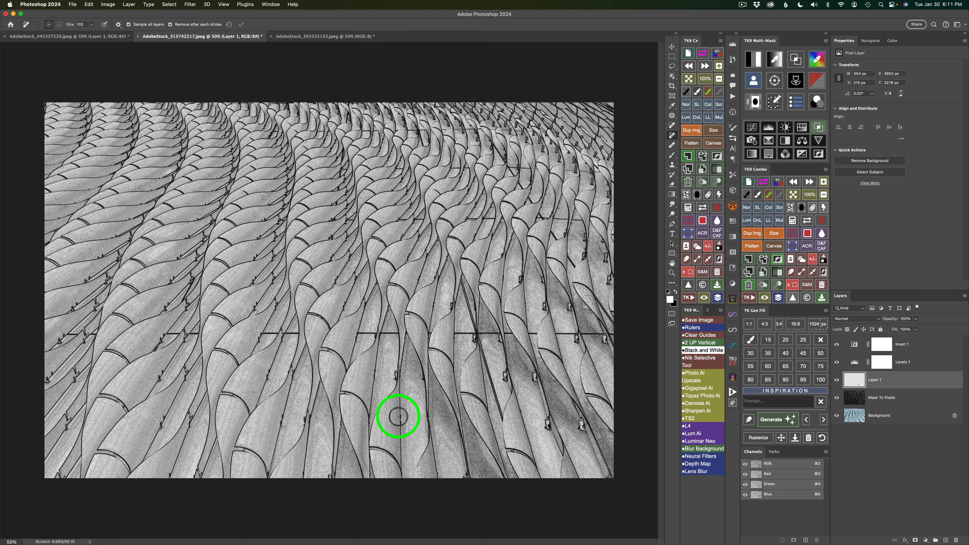
Step: Erase the small fittings near the lower middle and lower right with the Remove tool, and compare with the AdobeStock_443337220.jpeg drawing
{"action": "left_click", "coordinate": [394, 375]}
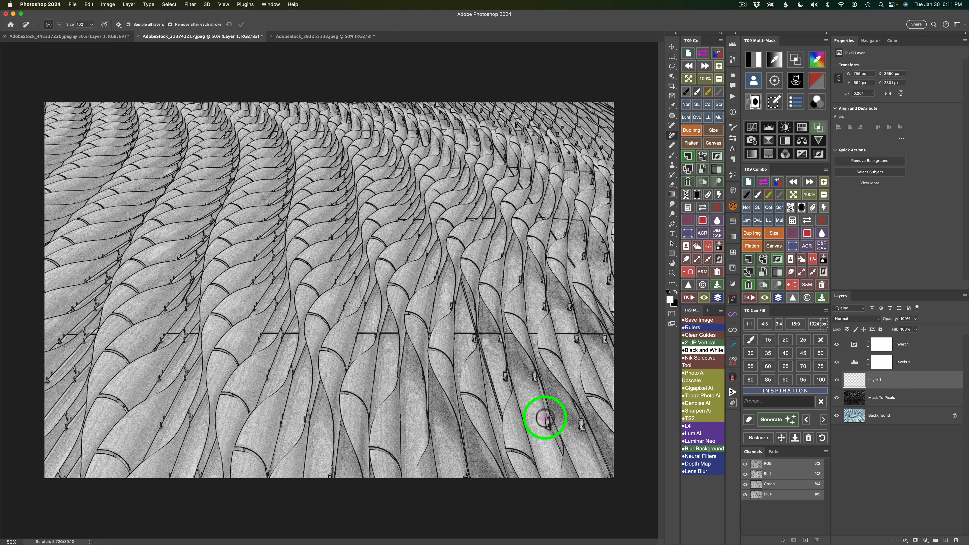
{"action": "left_click_drag", "start_coordinate": [542, 418], "coordinate": [582, 428]}
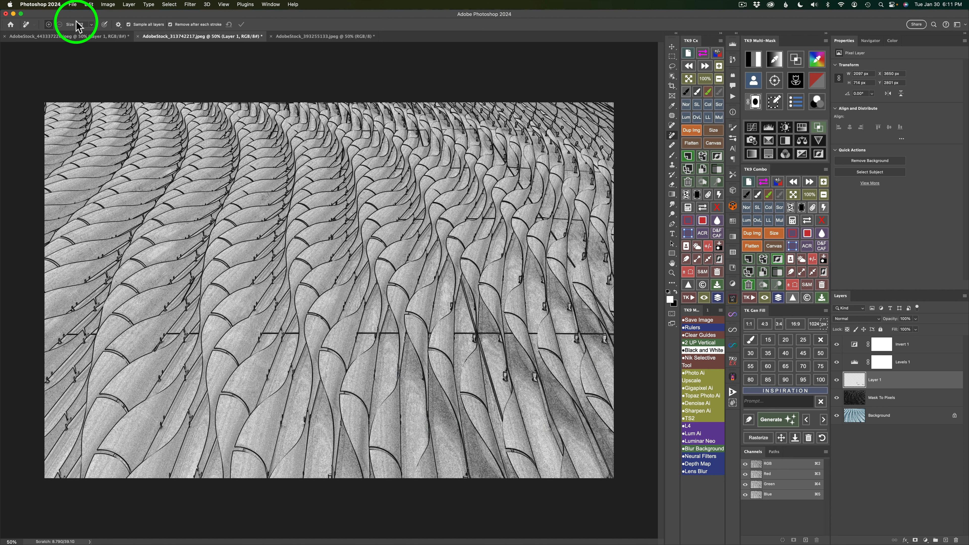
{"action": "left_click", "coordinate": [84, 37]}
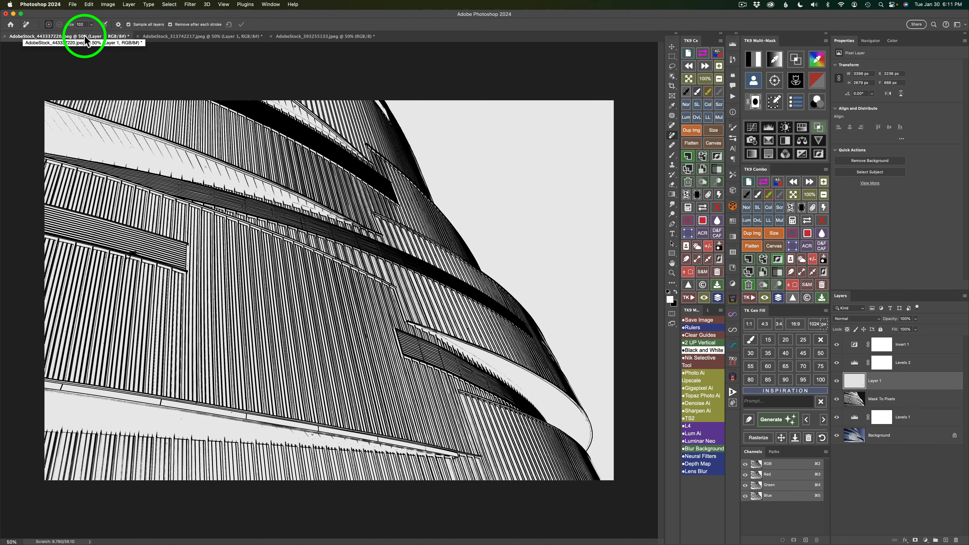
{"action": "left_click", "coordinate": [178, 36]}
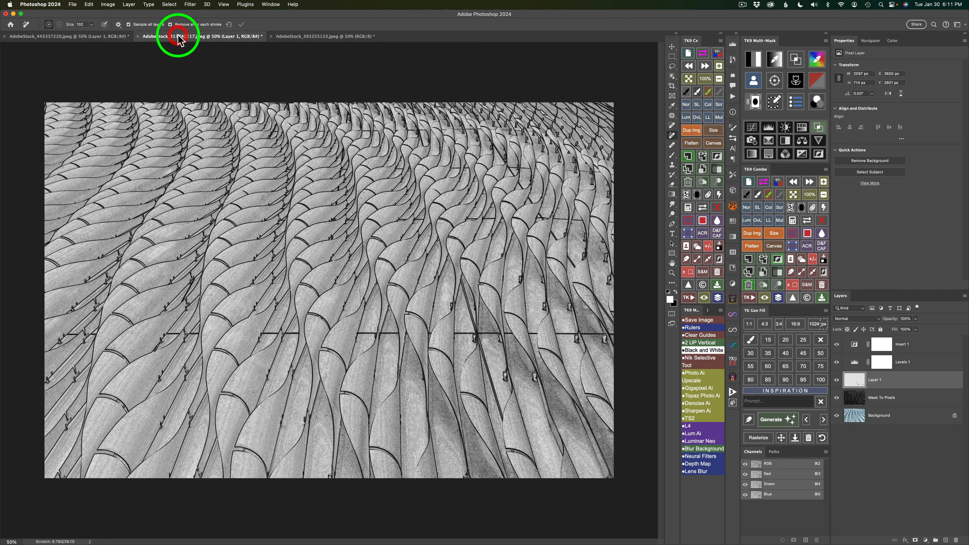
Step: Switch to the AdobeStock_391251133.jpeg photo and add a Levels adjustment layer that brightens its midtones
{"action": "left_click", "coordinate": [299, 36]}
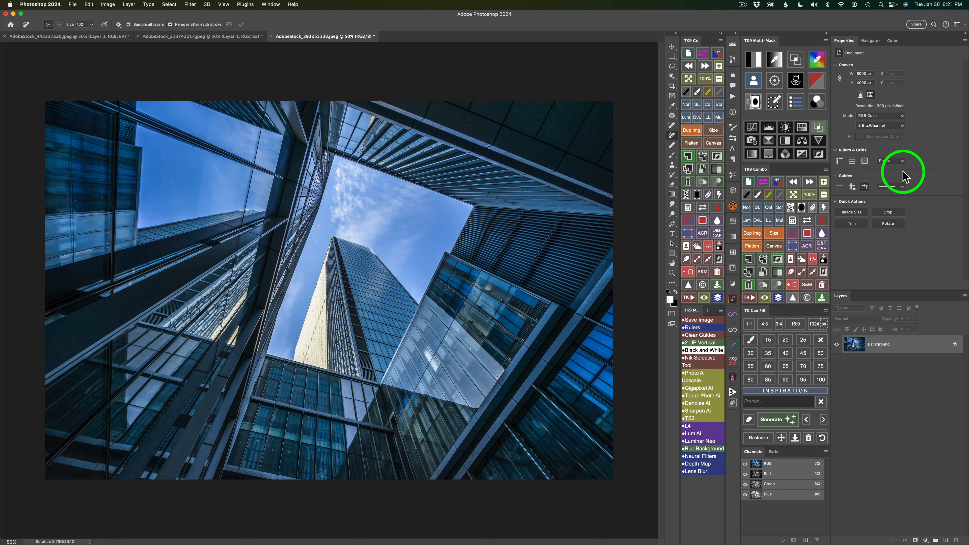
{"action": "left_click", "coordinate": [769, 128]}
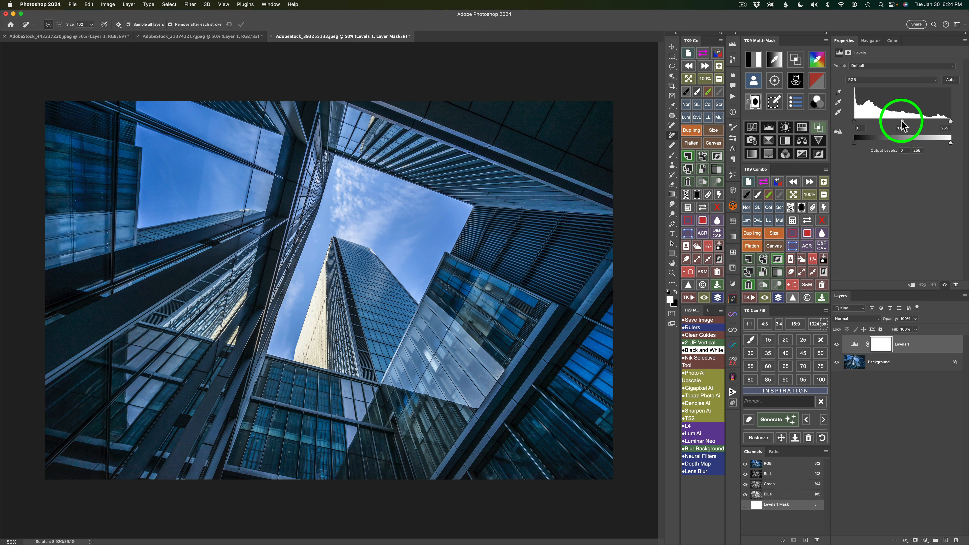
{"action": "left_click_drag", "start_coordinate": [902, 121], "coordinate": [894, 121]}
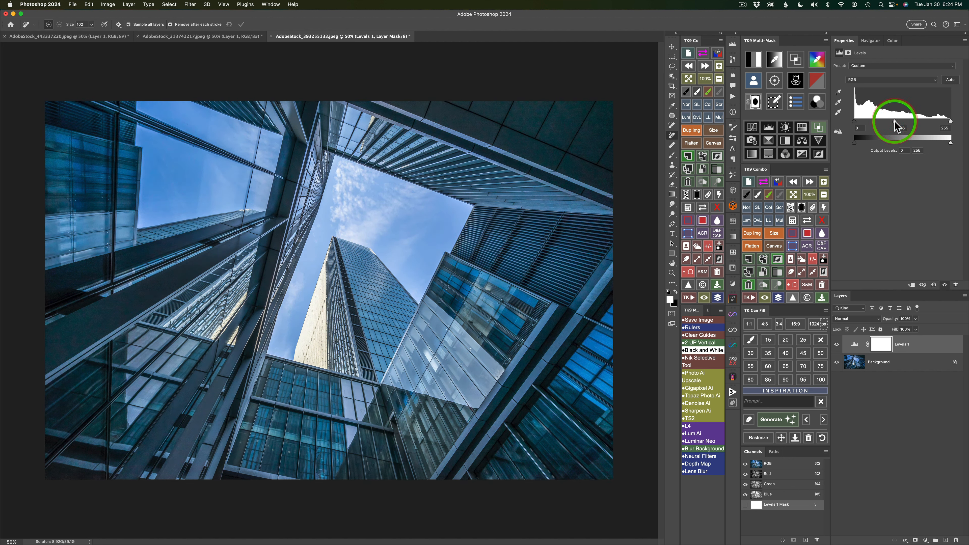
Step: Generate a TK9 edge mask from the skyscraper photo and expand its lines with a Maximum radius of 2 pixels
{"action": "left_click", "coordinate": [796, 82]}
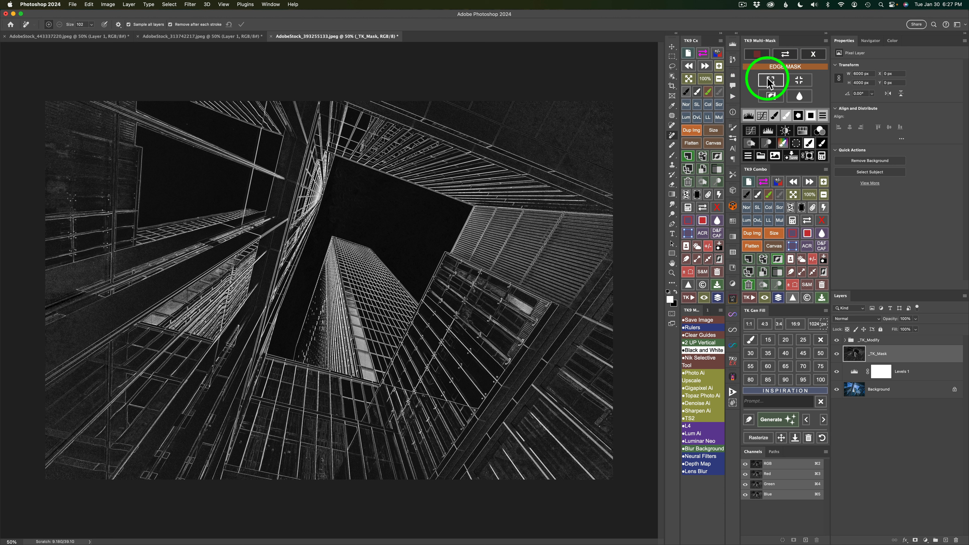
{"action": "left_click", "coordinate": [770, 81]}
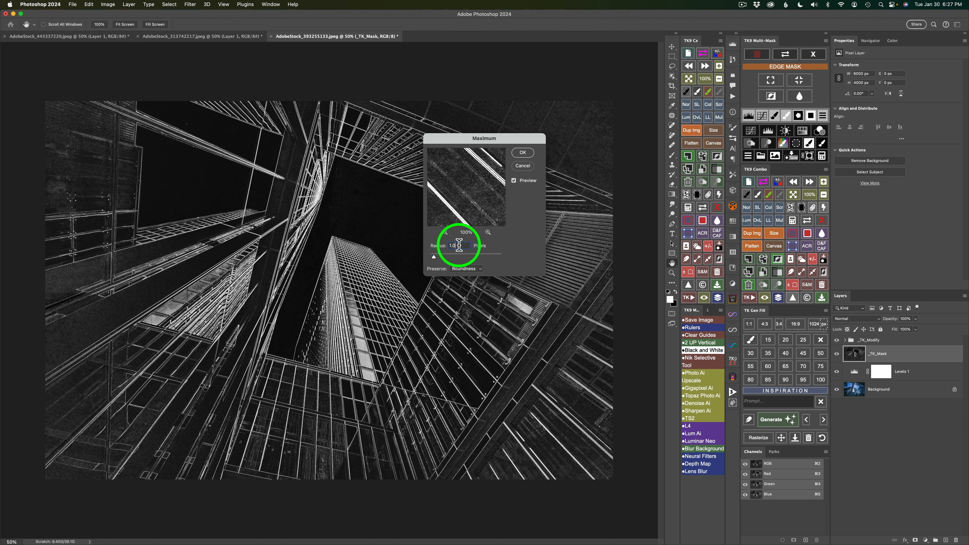
{"action": "left_click", "coordinate": [436, 247]}
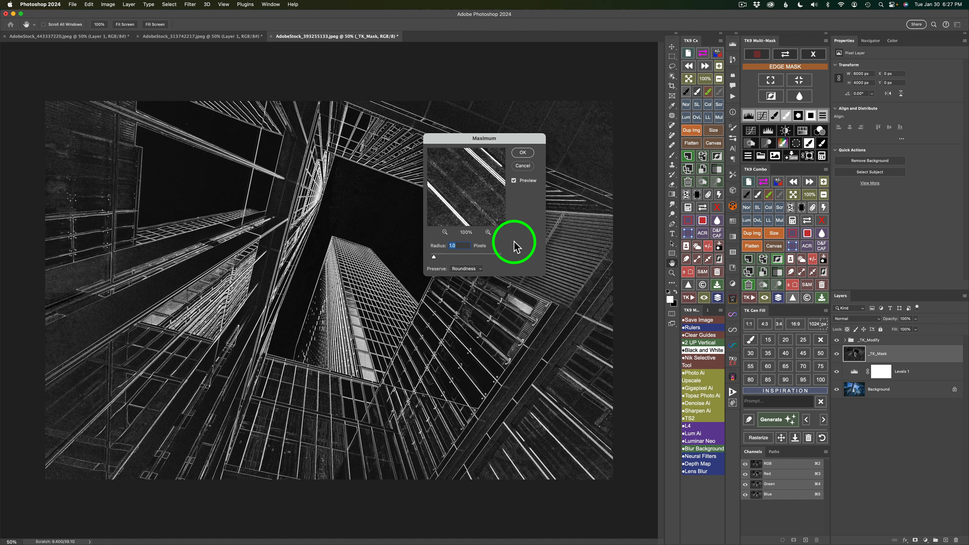
{"action": "type", "text": "2"}
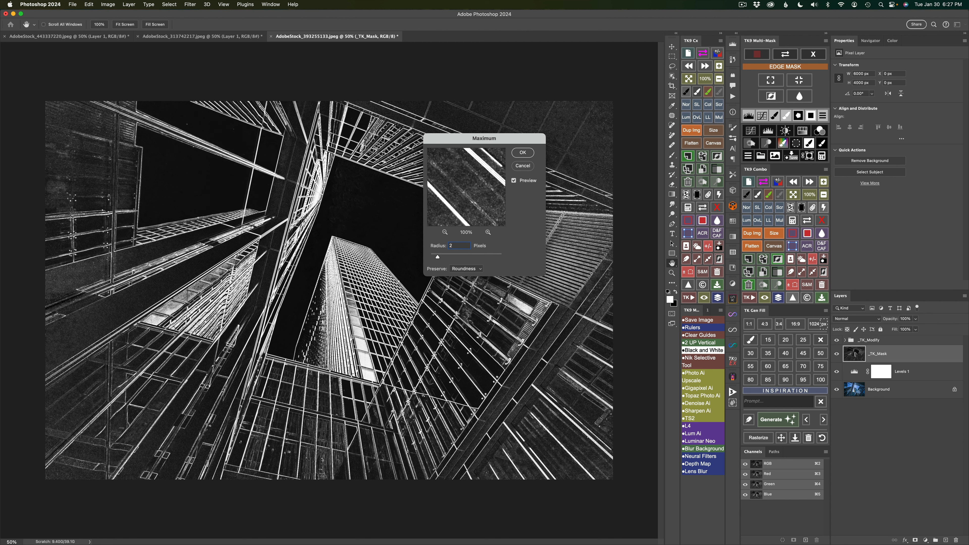
{"action": "left_click", "coordinate": [523, 153]}
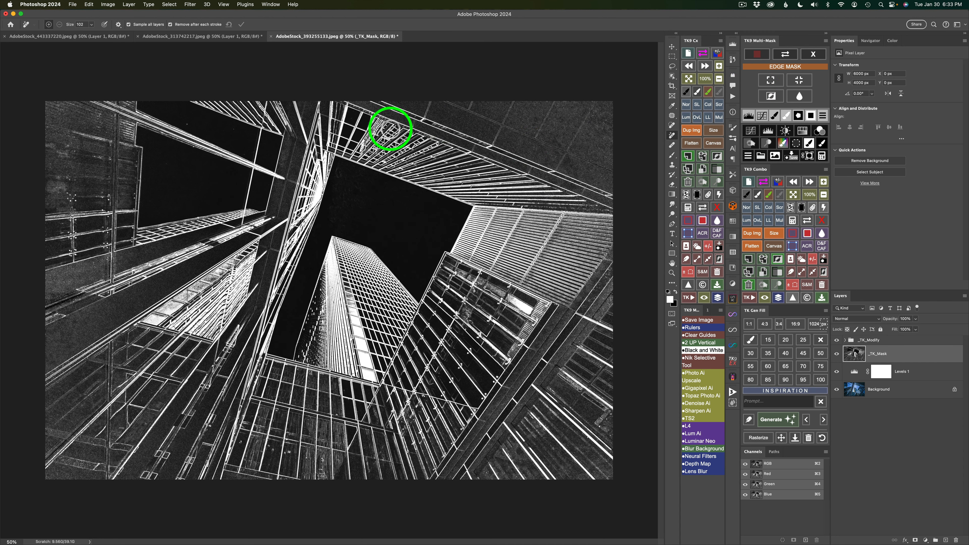
Step: Output the edge mask as a Mask To Pixels layer and add a blank pixel layer above it
{"action": "mouse_move", "coordinate": [390, 129]}
{"action": "left_mouse_down"}
{"action": "mouse_move", "coordinate": [372, 138]}
{"action": "mouse_move", "coordinate": [381, 138]}
{"action": "left_mouse_up"}
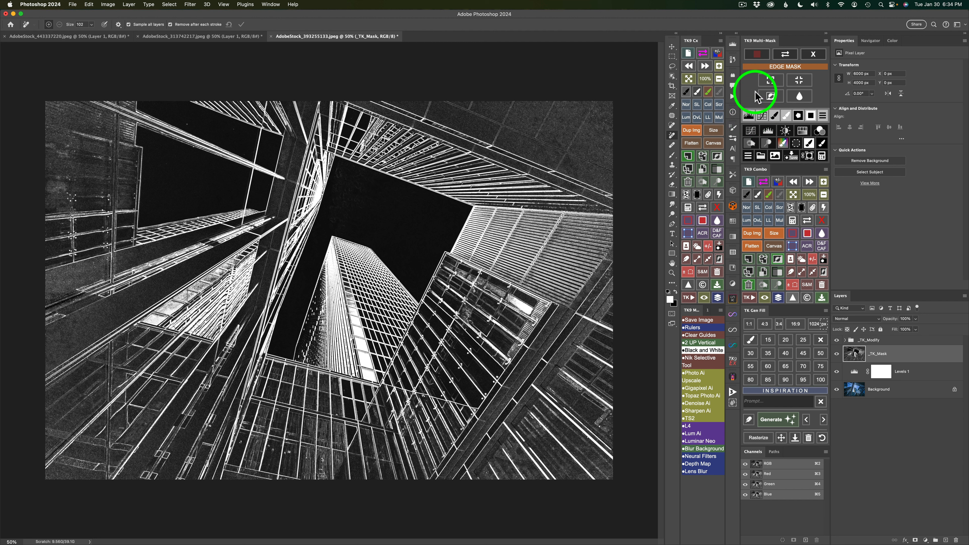
{"action": "left_click", "coordinate": [775, 156]}
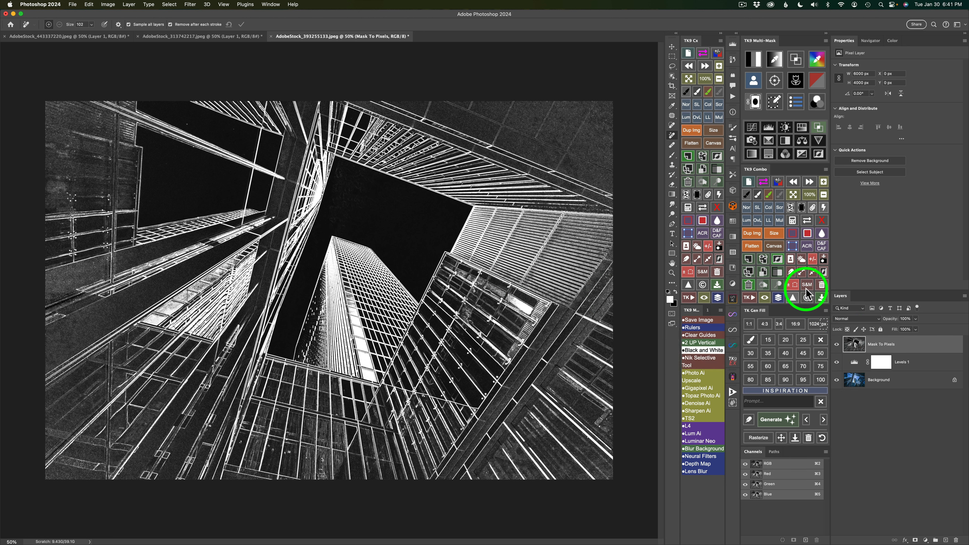
{"action": "left_click", "coordinate": [749, 260]}
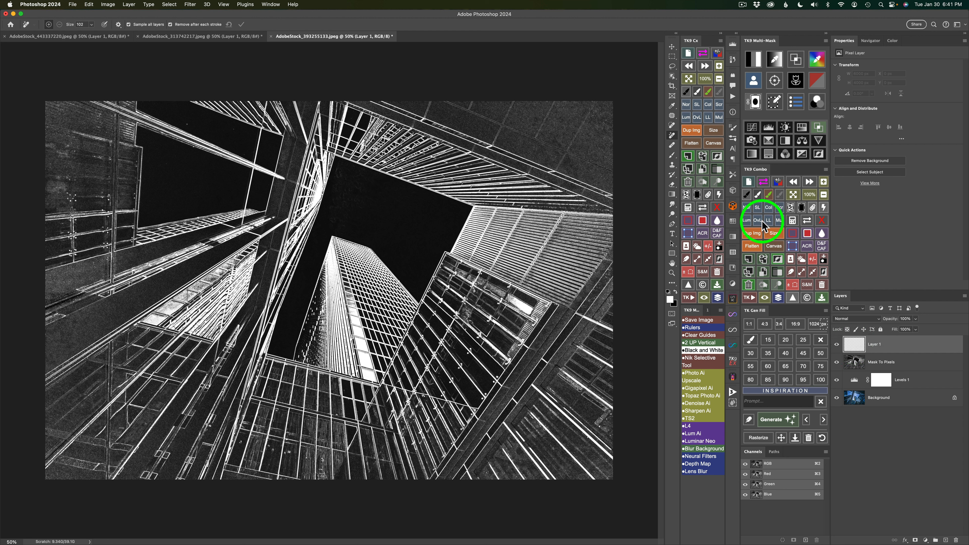
Step: Add a second Levels adjustment layer above Layer 1, with input black at 46 and midtones at 0.82
{"action": "left_click", "coordinate": [767, 128]}
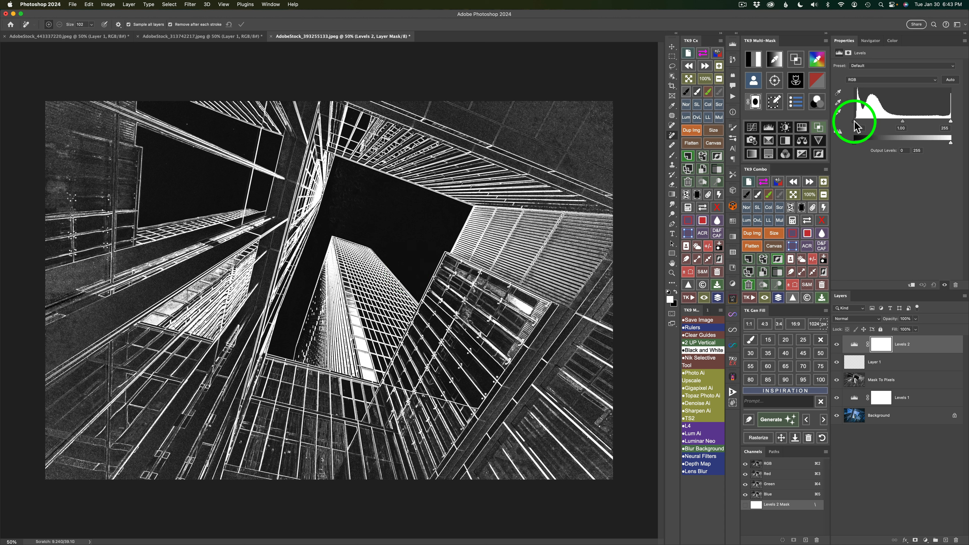
{"action": "left_click_drag", "start_coordinate": [854, 120], "coordinate": [872, 121]}
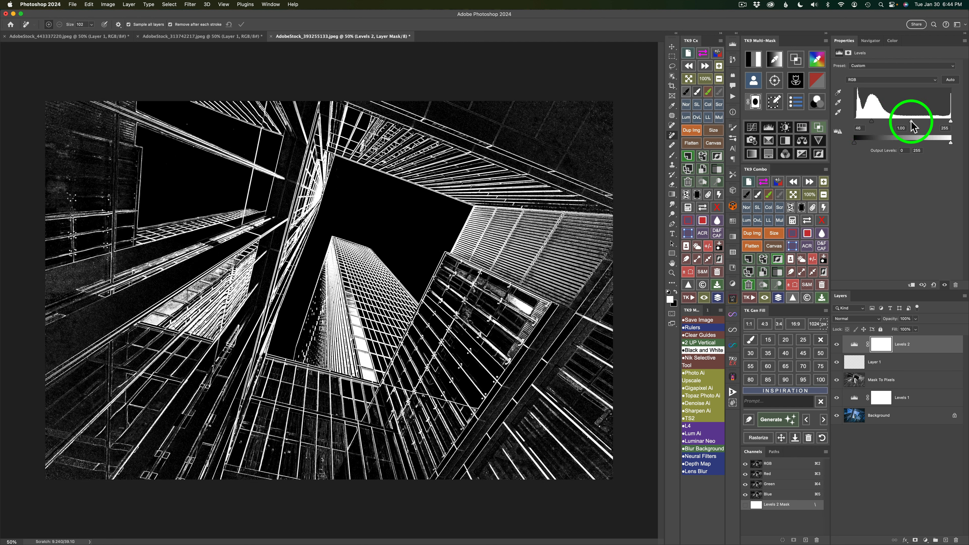
{"action": "mouse_move", "coordinate": [912, 122]}
{"action": "left_mouse_down"}
{"action": "mouse_move", "coordinate": [925, 123]}
{"action": "mouse_move", "coordinate": [911, 121]}
{"action": "left_mouse_up"}
{"action": "left_click_drag", "start_coordinate": [911, 122], "coordinate": [916, 123]}
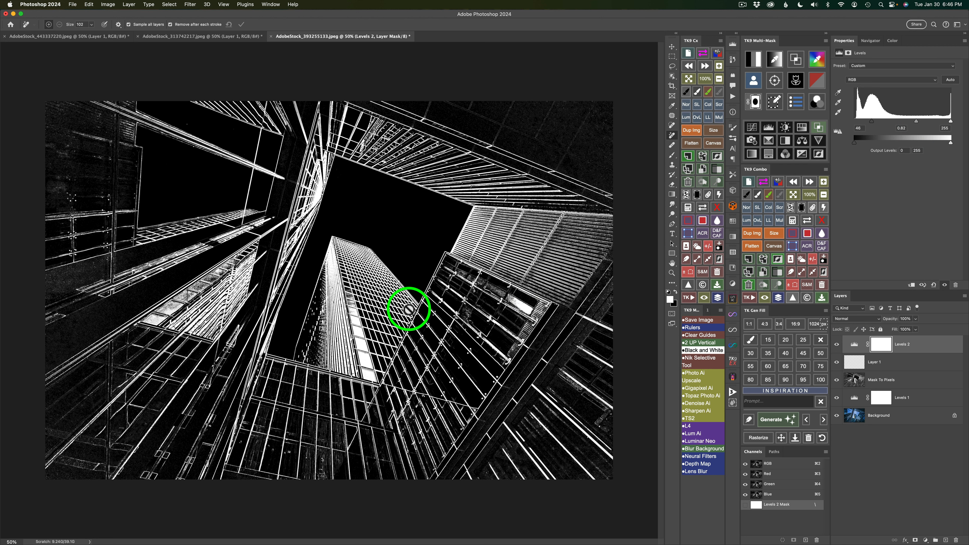
Step: Preview the drawing inverted with an Invert adjustment layer switched off and on, and delete that layer
{"action": "left_click", "coordinate": [818, 154]}
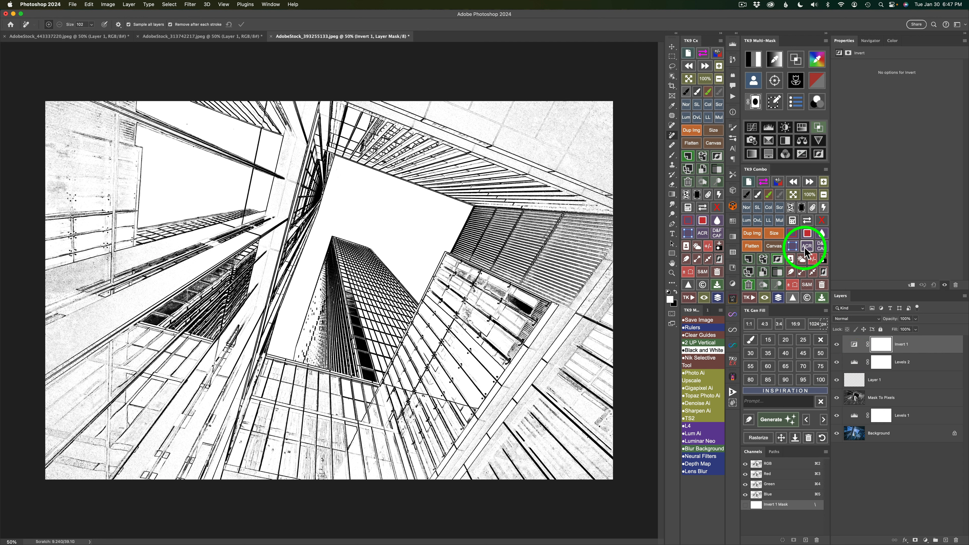
{"action": "left_click", "coordinate": [837, 344]}
{"action": "left_click", "coordinate": [837, 344]}
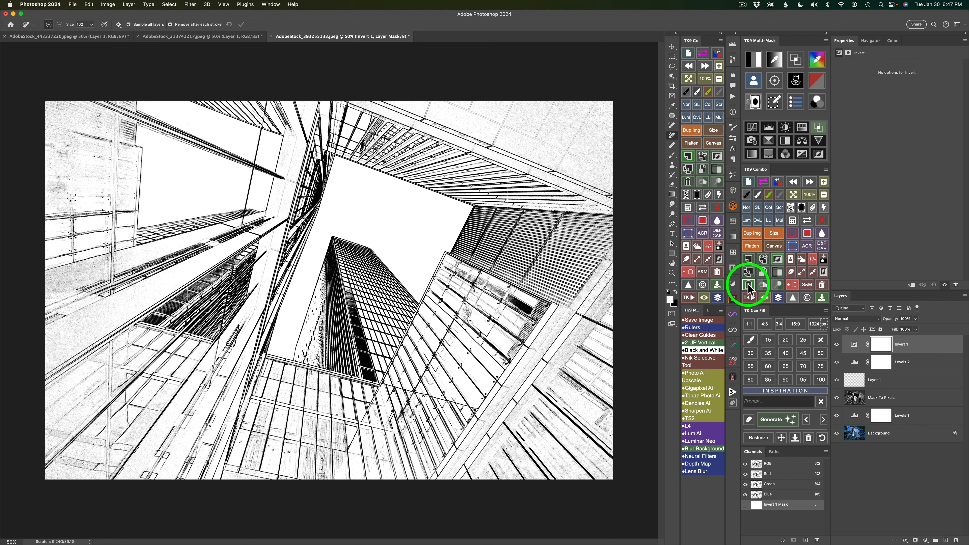
{"action": "left_click", "coordinate": [748, 285]}
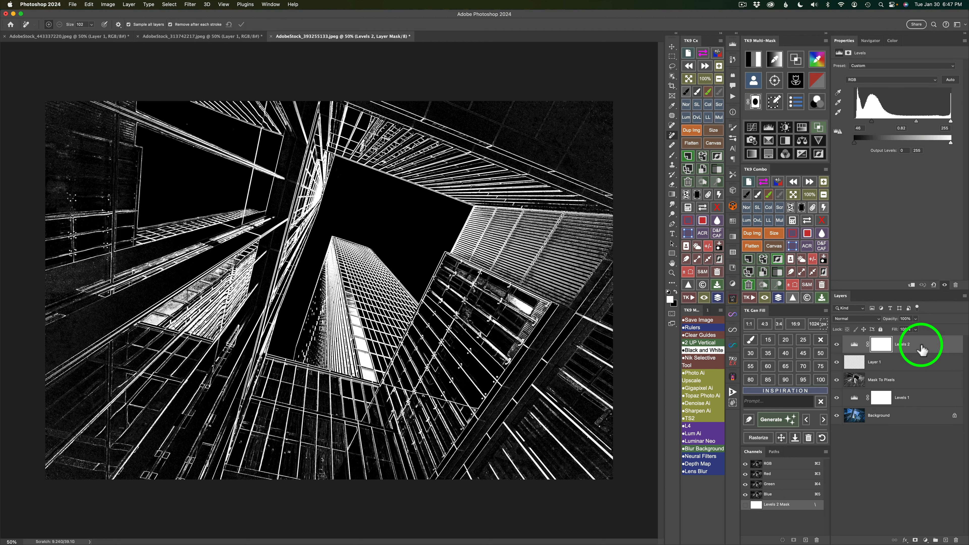
Step: Review the blend modes available for the Mask To Pixels layer and keep it at Normal
{"action": "left_click", "coordinate": [856, 381]}
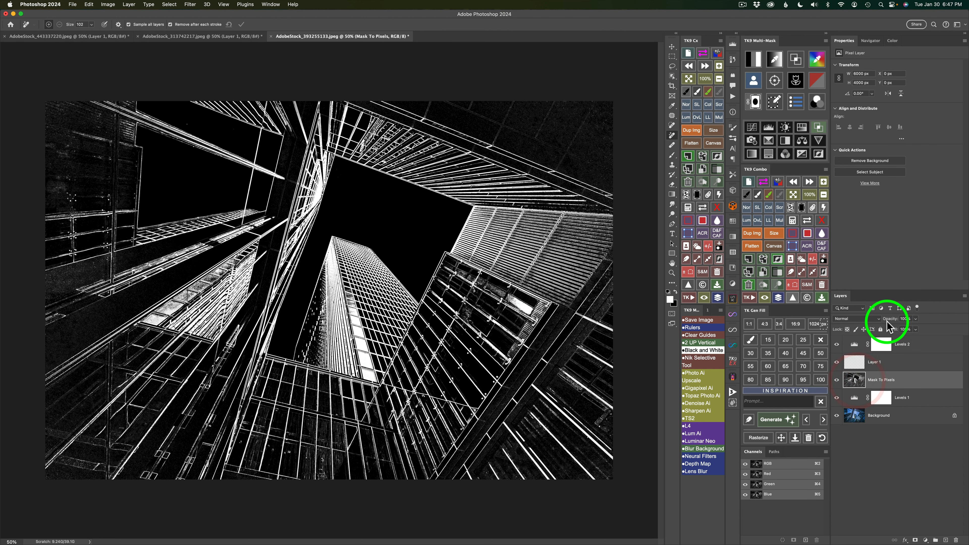
{"action": "left_click_drag", "start_coordinate": [887, 320], "coordinate": [958, 330]}
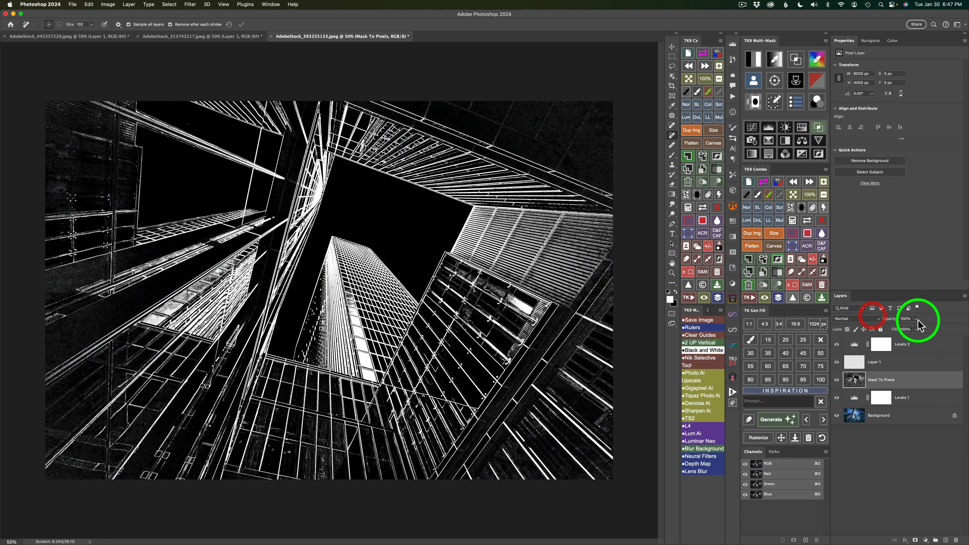
{"action": "left_click", "coordinate": [879, 318]}
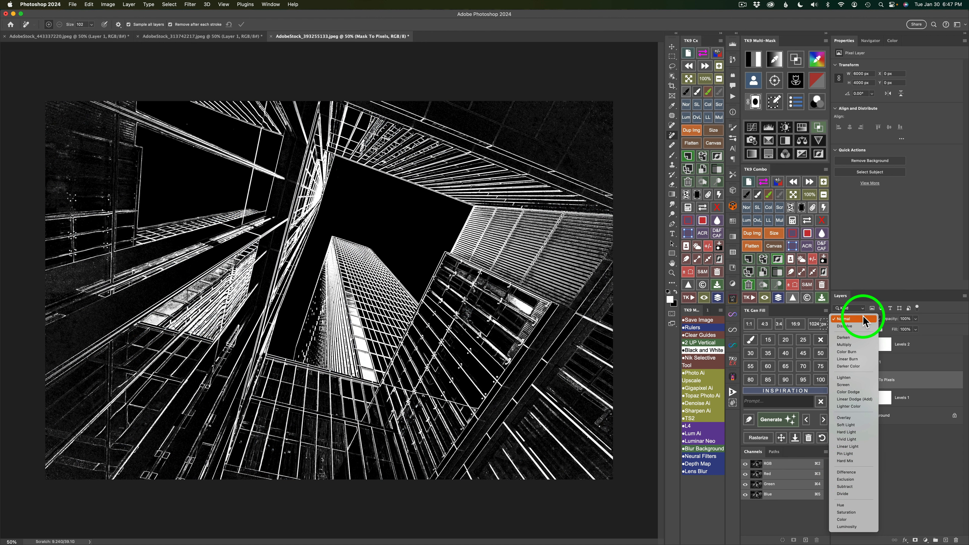
{"action": "left_click", "coordinate": [863, 317]}
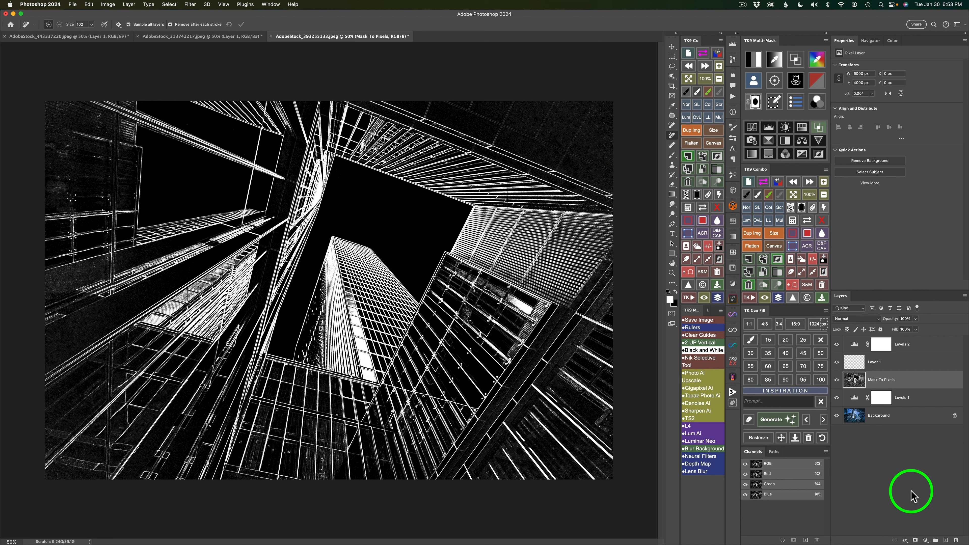
Step: Lower the Levels 2 output white to 235 while checking with the live clipping preview, and switch the preview off
{"action": "left_click", "coordinate": [804, 207]}
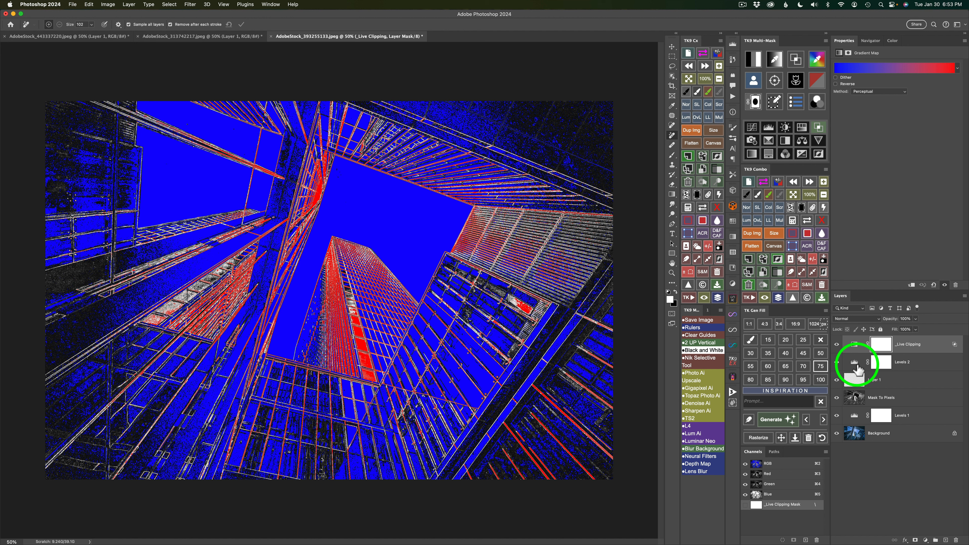
{"action": "left_click", "coordinate": [856, 366]}
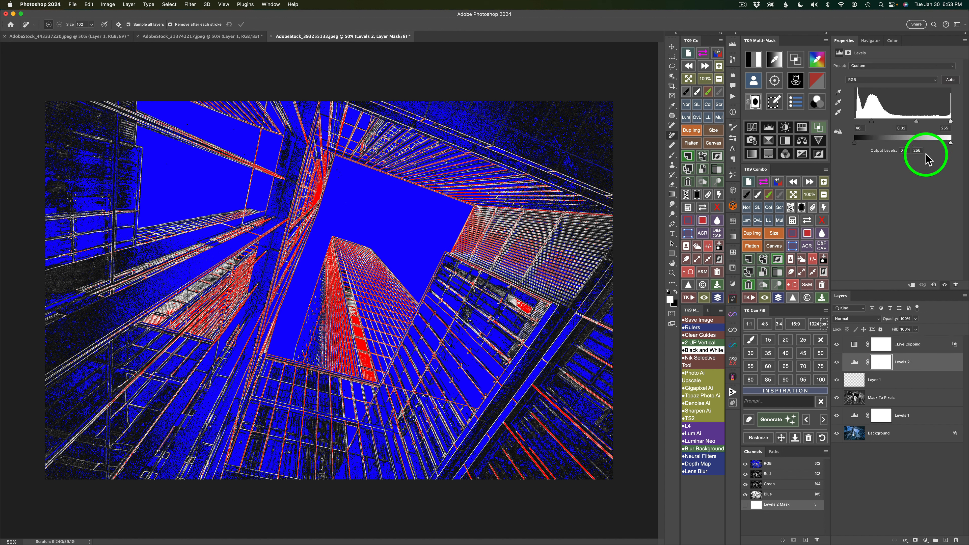
{"action": "left_click_drag", "start_coordinate": [921, 150], "coordinate": [906, 150]}
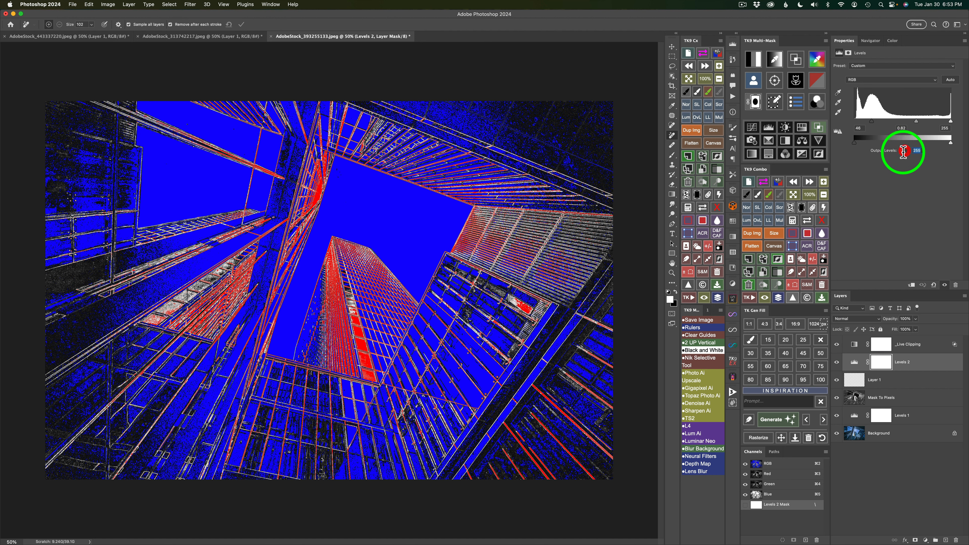
{"action": "type", "text": "235"}
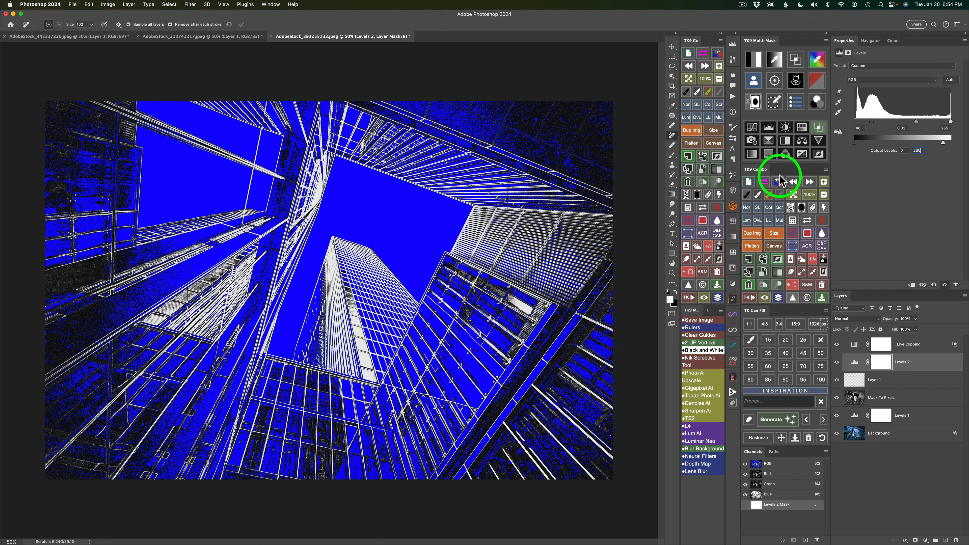
{"action": "left_click", "coordinate": [780, 186]}
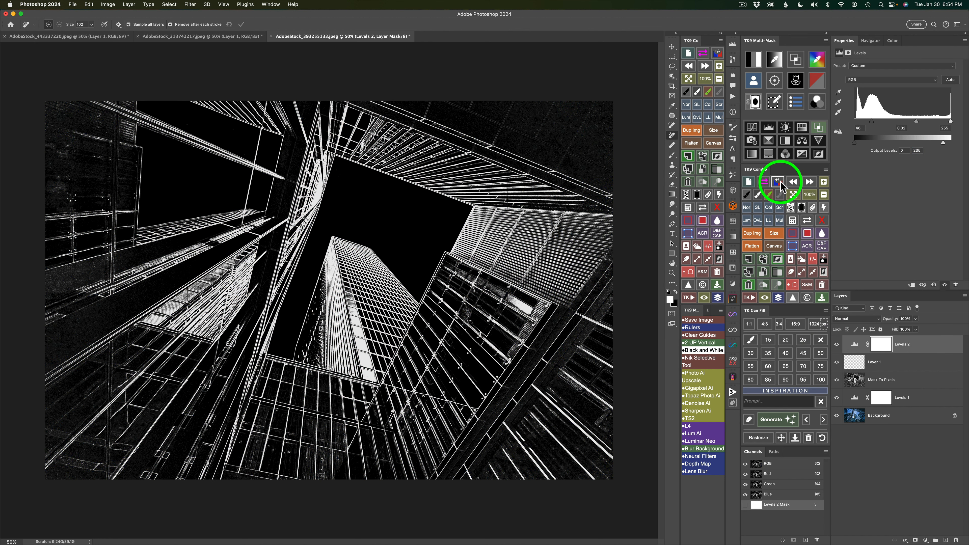
Step: On Layer 1, outline the speckled wall area in the image's upper-right corner, above the diagonal ledge, with a Polygonal Lasso selection
{"action": "left_click", "coordinate": [855, 366]}
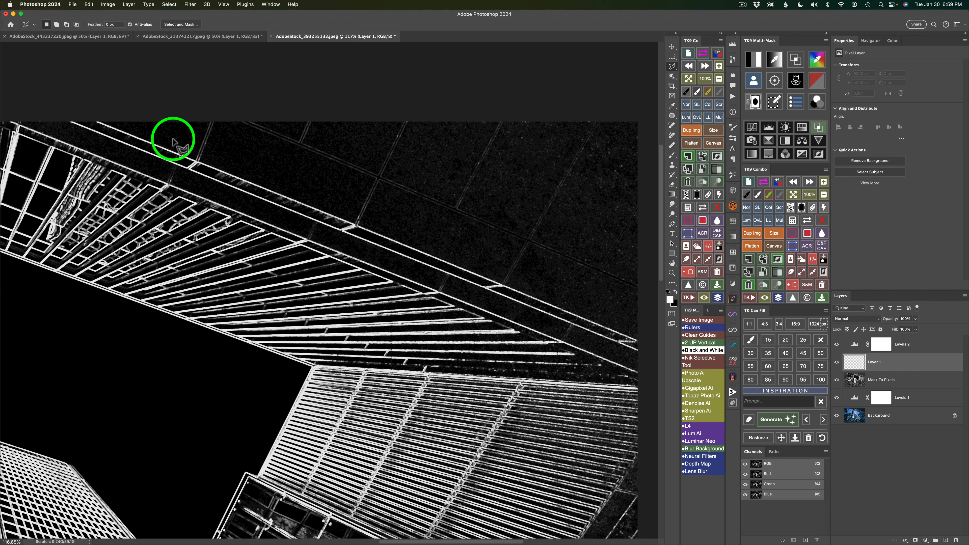
{"action": "left_click", "coordinate": [102, 121]}
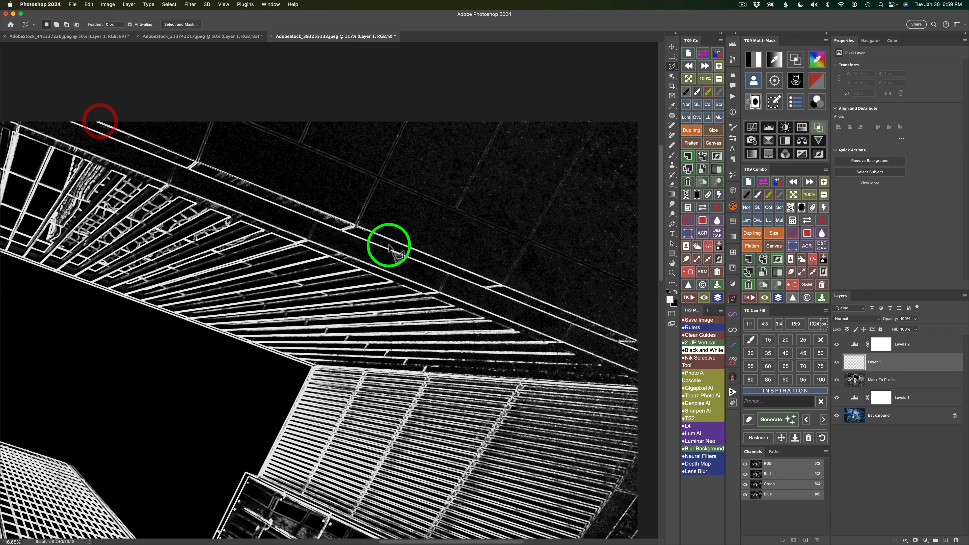
{"action": "left_click", "coordinate": [650, 344]}
{"action": "left_click", "coordinate": [645, 103]}
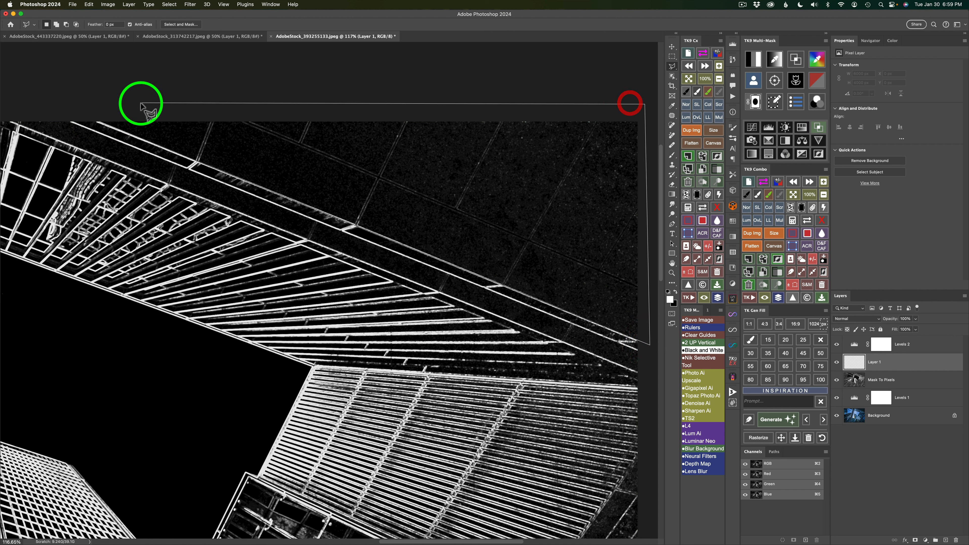
{"action": "left_click", "coordinate": [122, 110]}
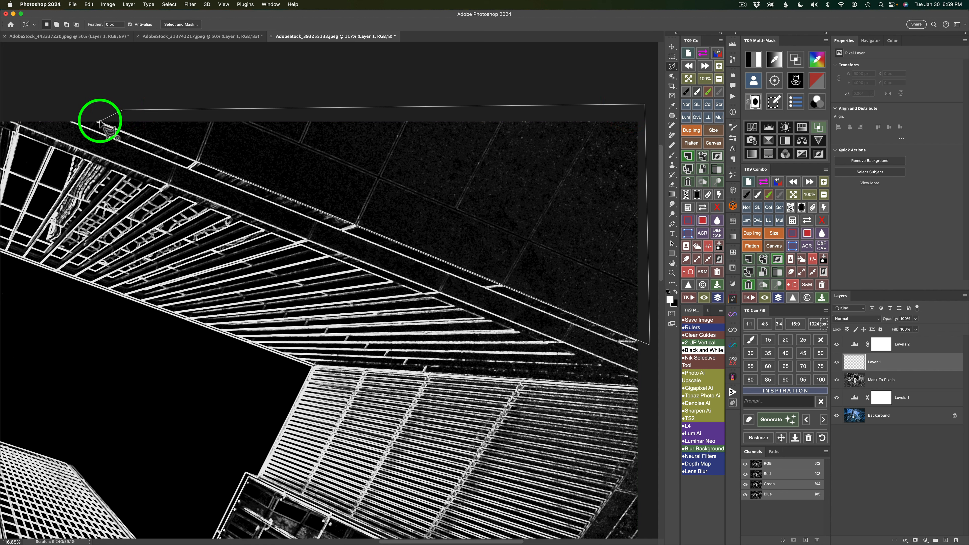
{"action": "left_click", "coordinate": [100, 122]}
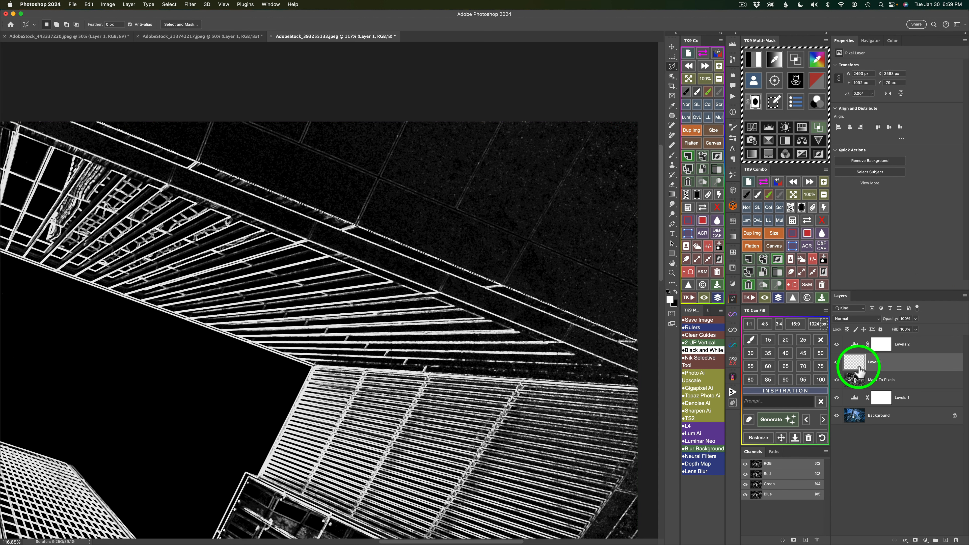
Step: Fill the selected speckled wall area above the diagonal ledge on Layer 1 with black at 100% opacity in Normal mode
{"action": "left_click", "coordinate": [807, 233]}
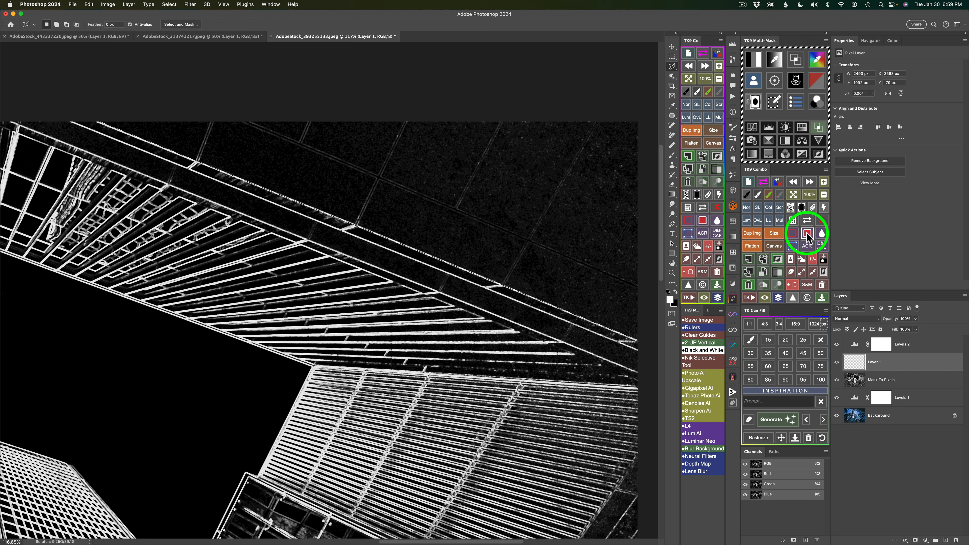
{"action": "left_click", "coordinate": [807, 233]}
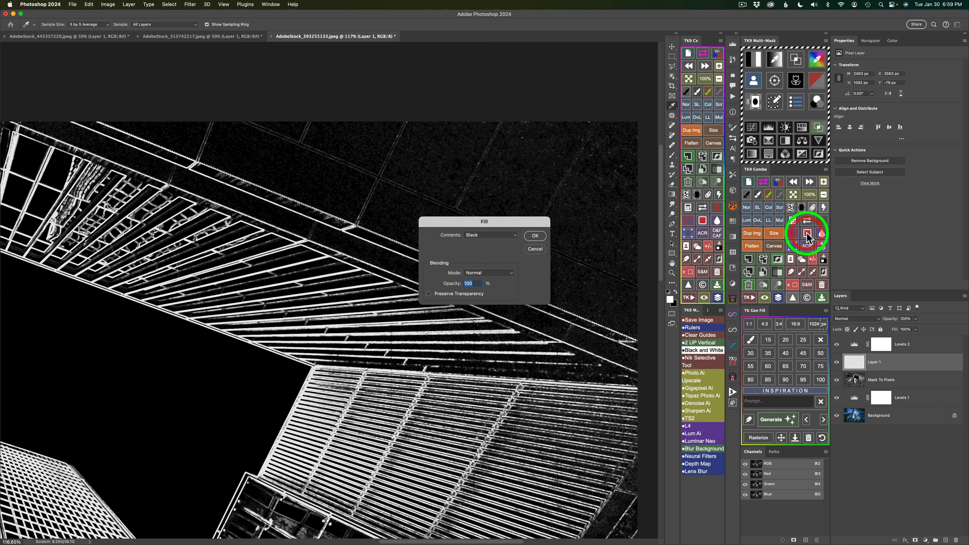
{"action": "left_click", "coordinate": [539, 237]}
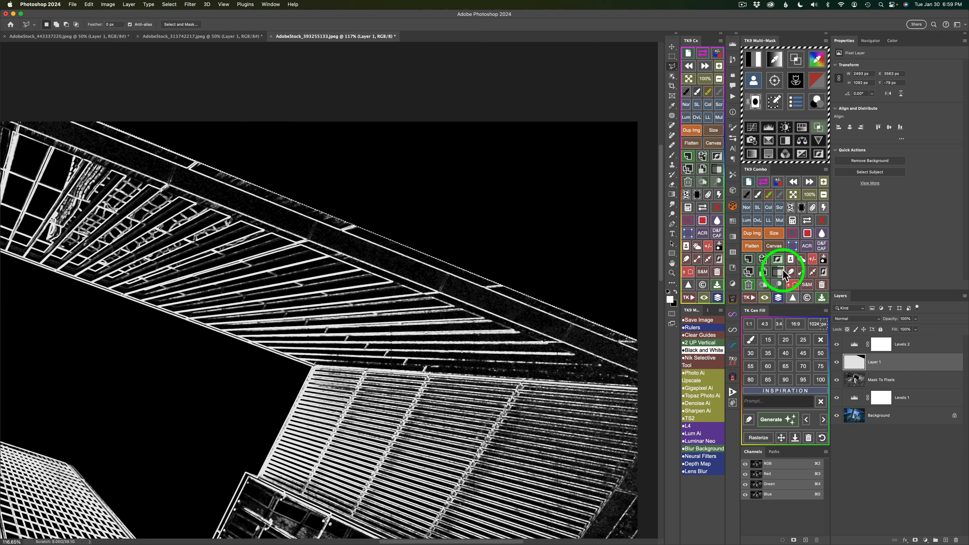
{"action": "left_click", "coordinate": [808, 260]}
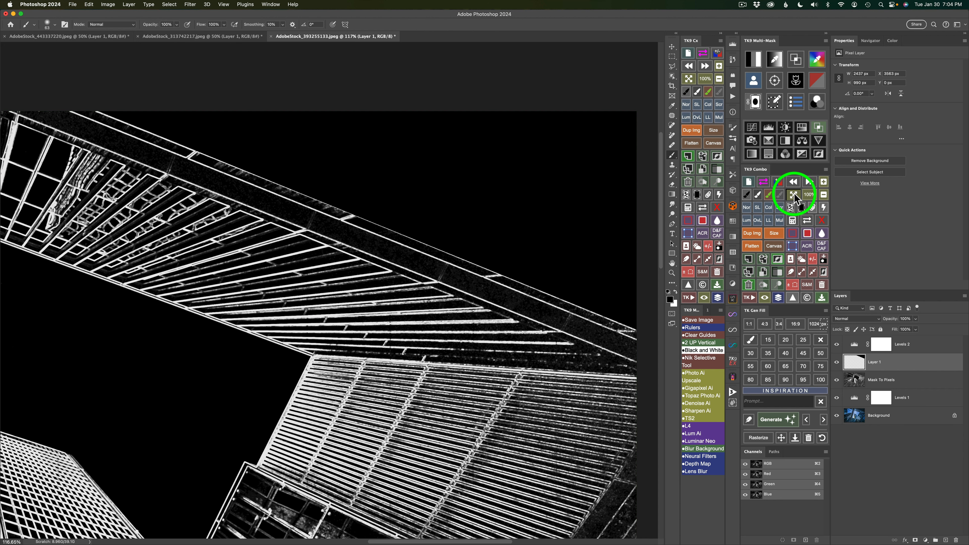
Step: Paint black with the Brush on Layer 1 over stray marks in the dark upper-left and lower-left parts of the drawing
{"action": "left_click", "coordinate": [793, 194]}
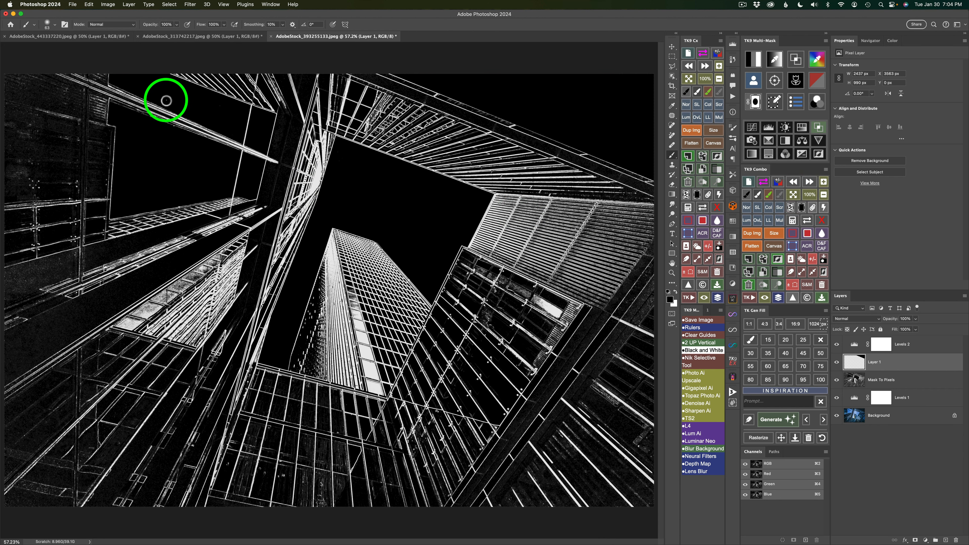
{"action": "left_click", "coordinate": [747, 195]}
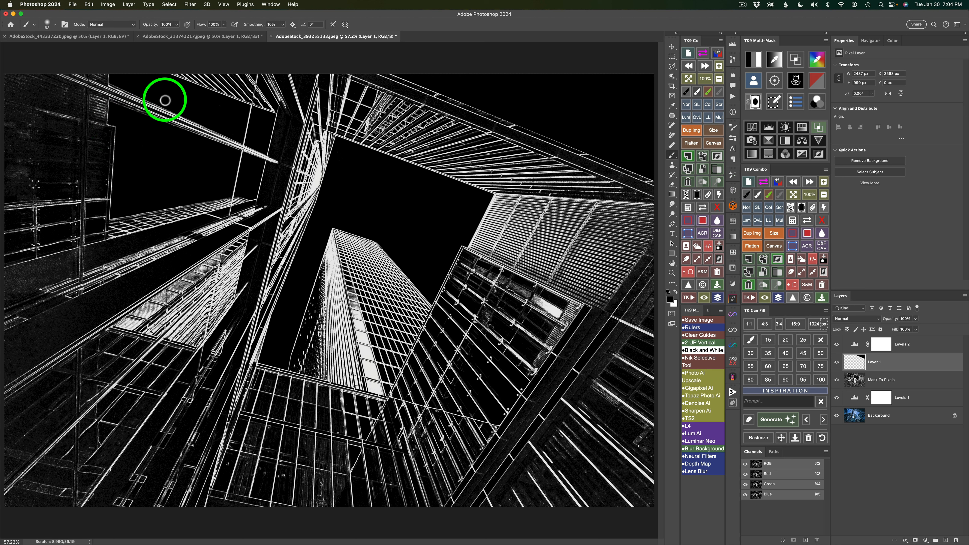
{"action": "left_click", "coordinate": [168, 99]}
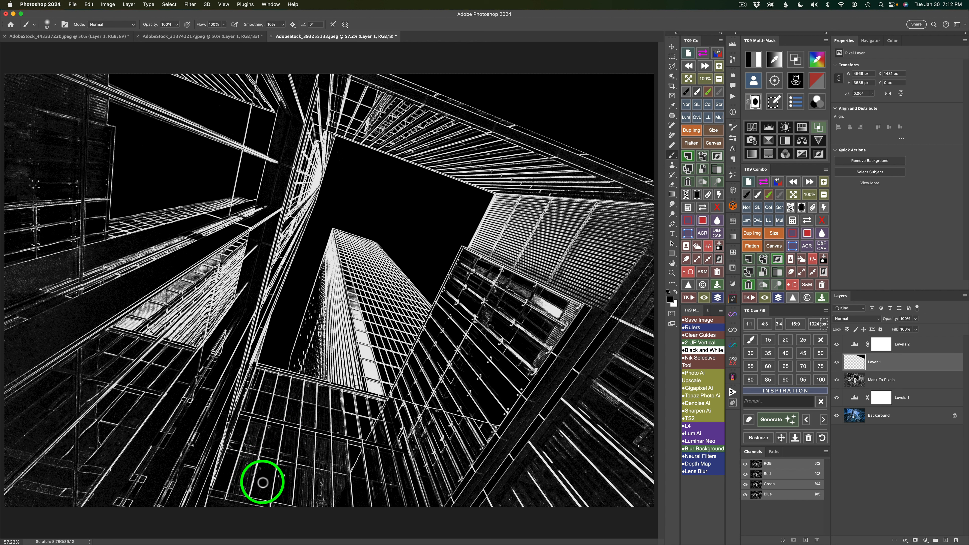
{"action": "left_click_drag", "start_coordinate": [263, 482], "coordinate": [262, 470]}
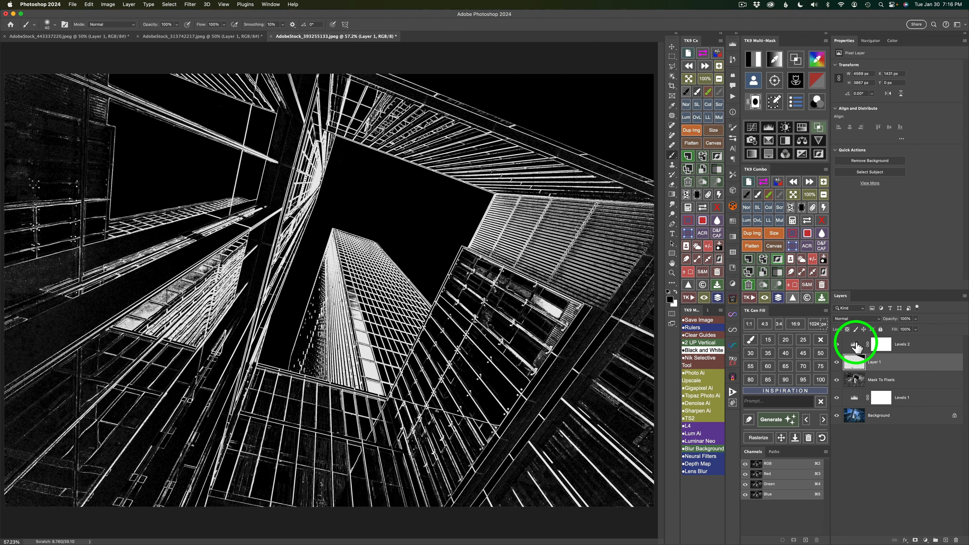
Step: Check the output white value of the Levels 2 adjustment, and return to Layer 1
{"action": "left_click", "coordinate": [855, 346]}
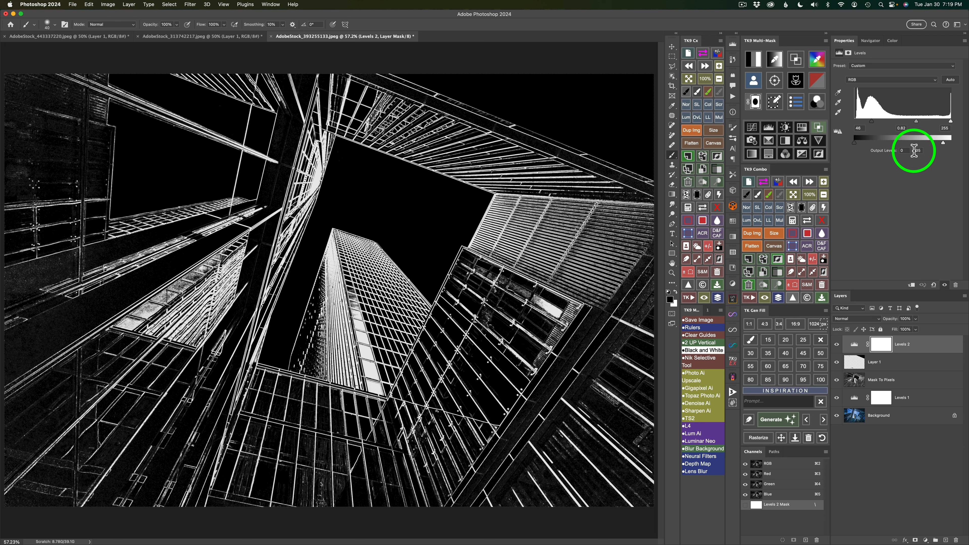
{"action": "left_click", "coordinate": [915, 150]}
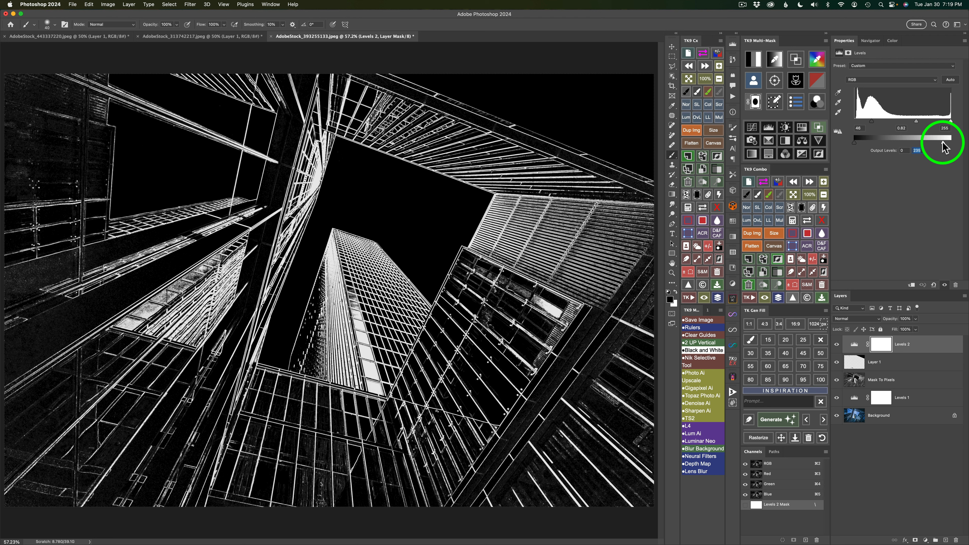
{"action": "left_click", "coordinate": [854, 362]}
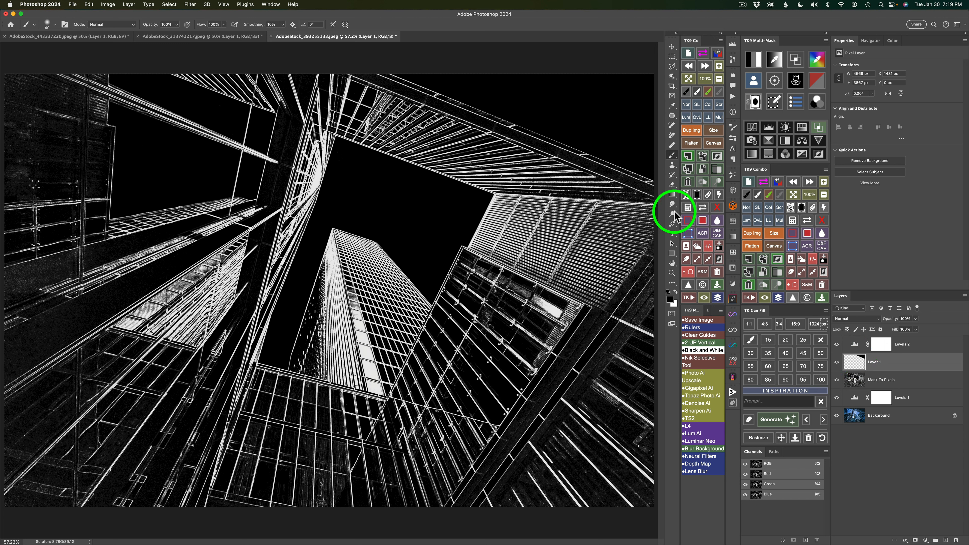
Step: Paint white with the Brush over the dark lines along the top of the lowest bright window panel on the central tower
{"action": "left_click", "coordinate": [757, 195]}
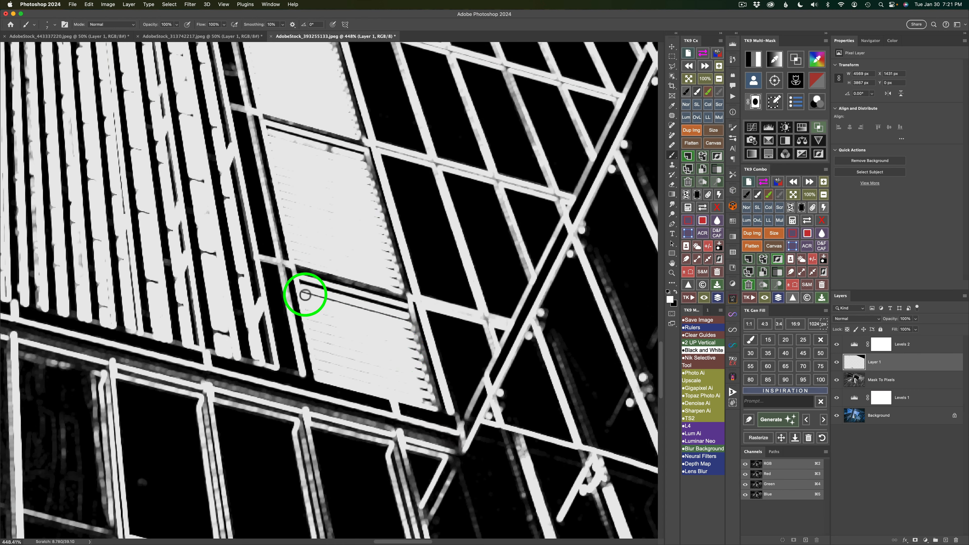
{"action": "mouse_move", "coordinate": [308, 296]}
{"action": "left_mouse_down"}
{"action": "mouse_move", "coordinate": [303, 289]}
{"action": "mouse_move", "coordinate": [407, 317]}
{"action": "mouse_move", "coordinate": [419, 342]}
{"action": "mouse_move", "coordinate": [411, 317]}
{"action": "mouse_move", "coordinate": [424, 353]}
{"action": "mouse_move", "coordinate": [401, 328]}
{"action": "left_mouse_up"}
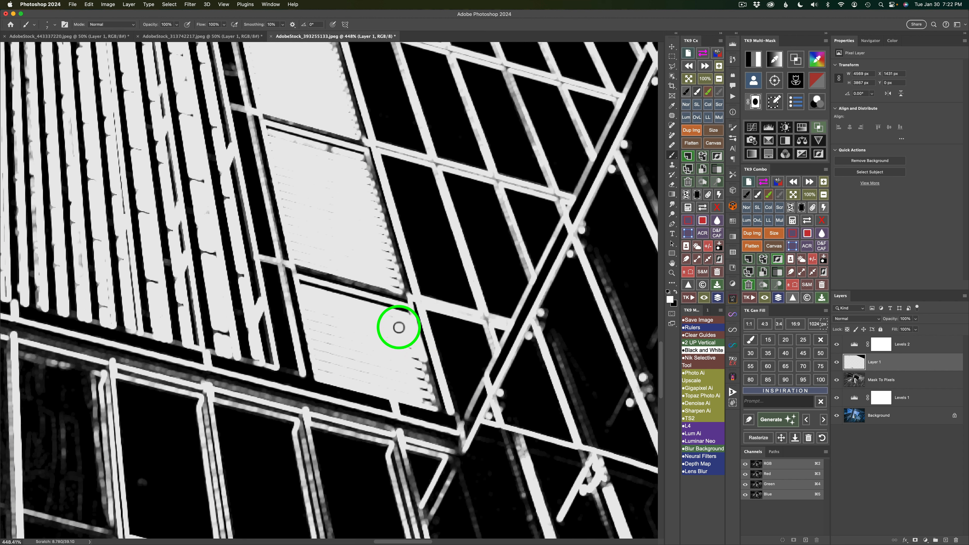
{"action": "left_click", "coordinate": [382, 340]}
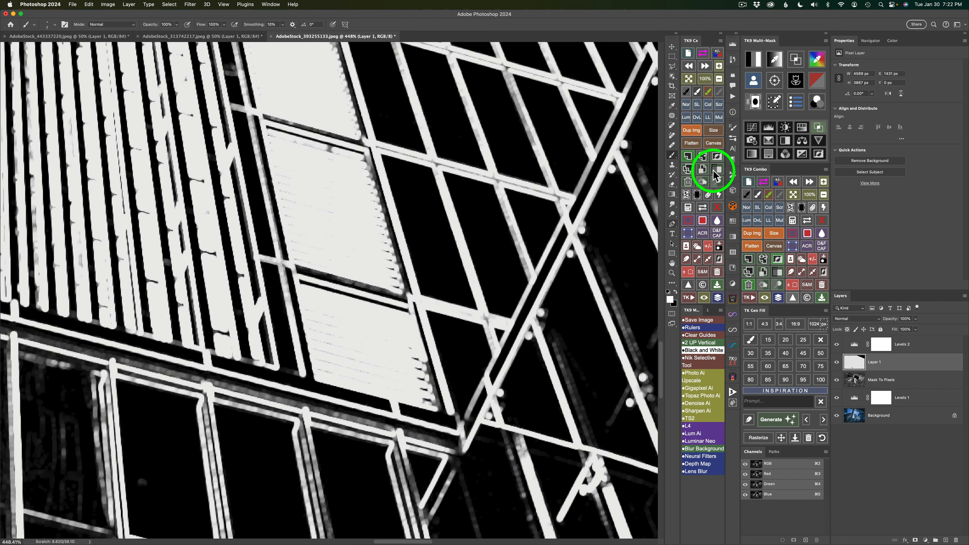
Step: Outline the lowest bright window panel on the central tower with a Polygonal Lasso selection
{"action": "left_click", "coordinate": [672, 67]}
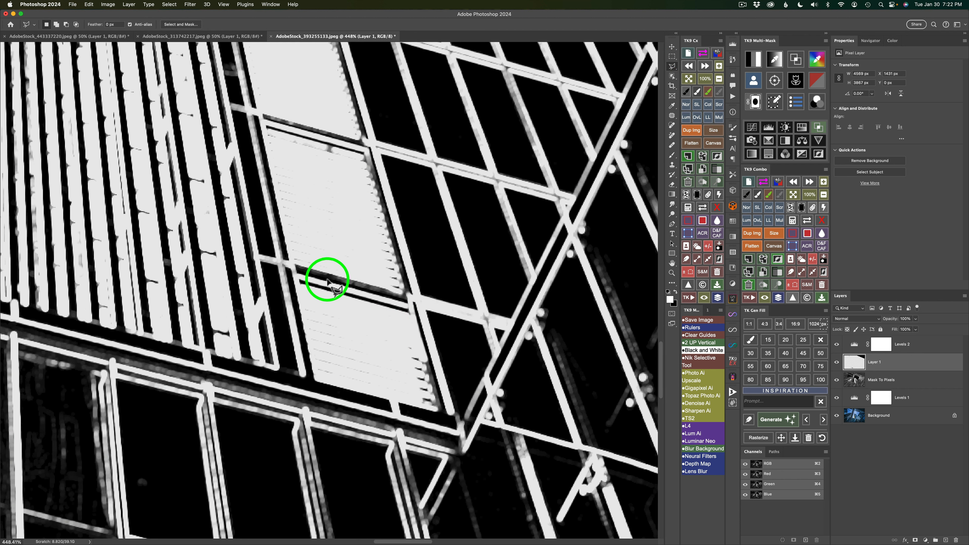
{"action": "left_click", "coordinate": [299, 282]}
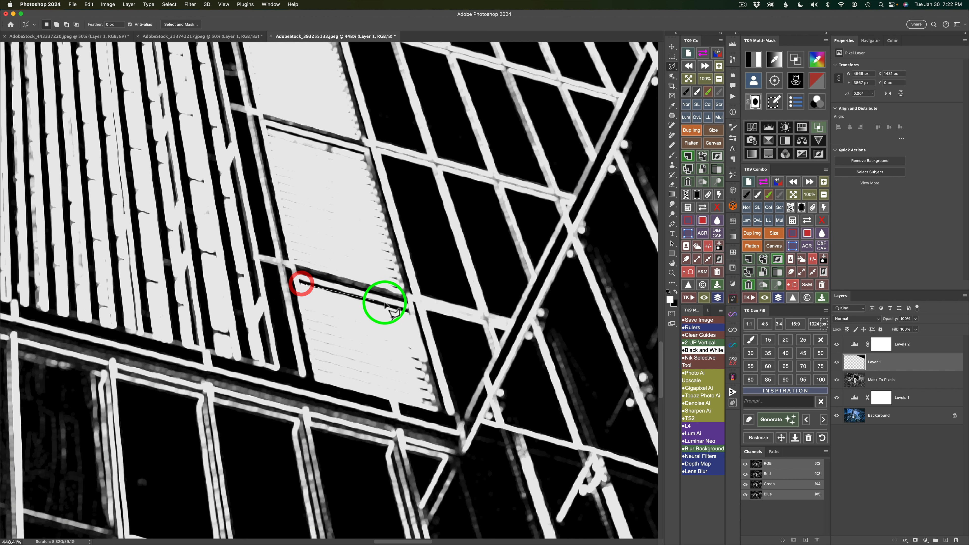
{"action": "left_click", "coordinate": [410, 314]}
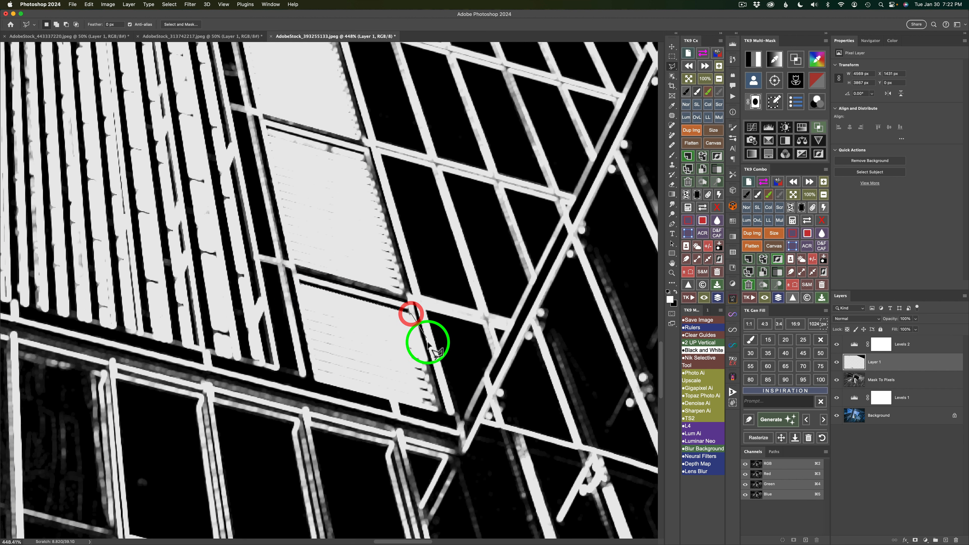
{"action": "left_click", "coordinate": [415, 316]}
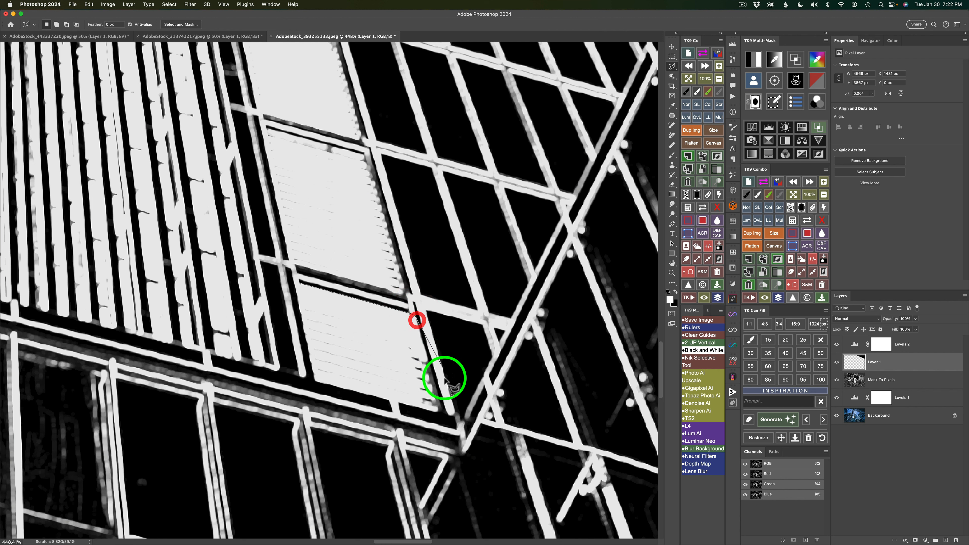
{"action": "left_click", "coordinate": [442, 413]}
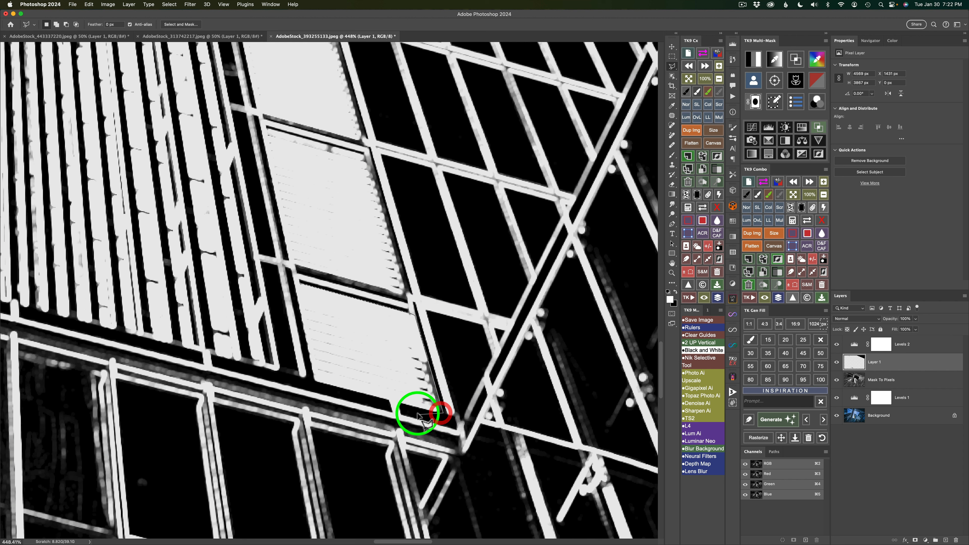
{"action": "left_click", "coordinate": [314, 381]}
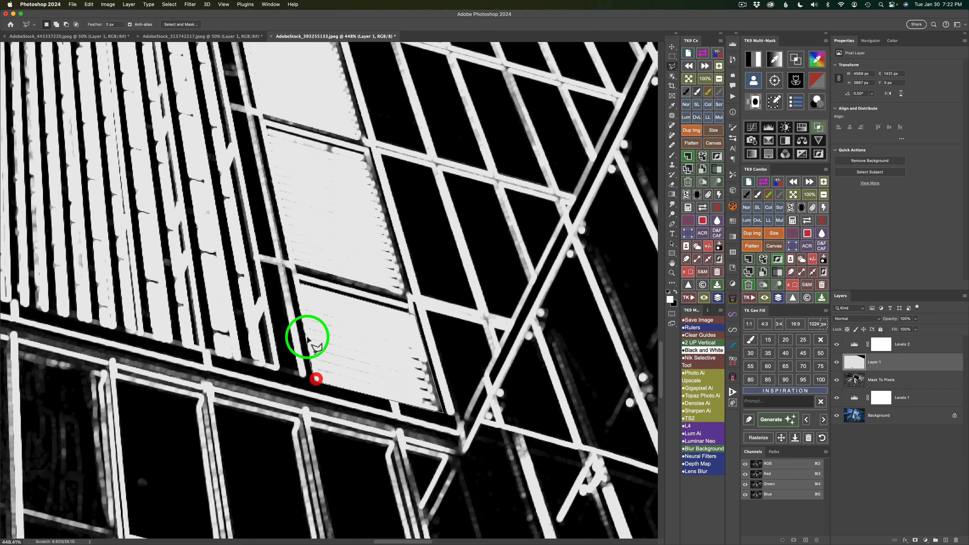
{"action": "left_click", "coordinate": [300, 282]}
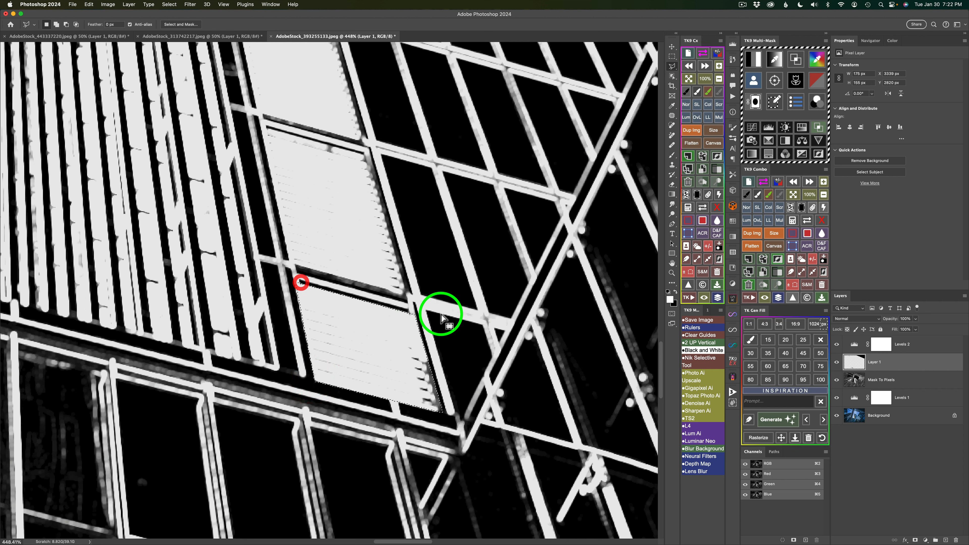
Step: Fill the selected window panel with white at 100% opacity in Normal mode, and deselect it
{"action": "left_click", "coordinate": [807, 233]}
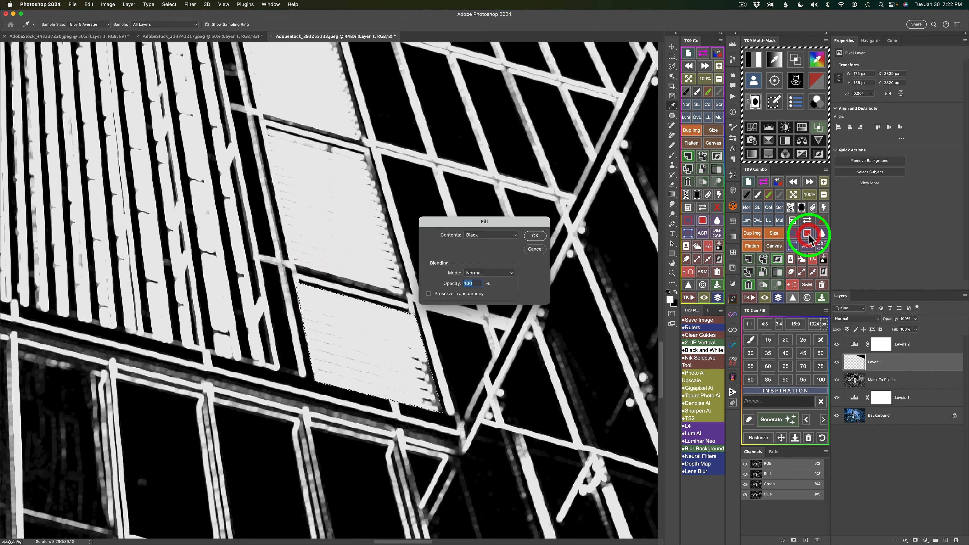
{"action": "left_click", "coordinate": [495, 234]}
{"action": "left_click", "coordinate": [492, 251]}
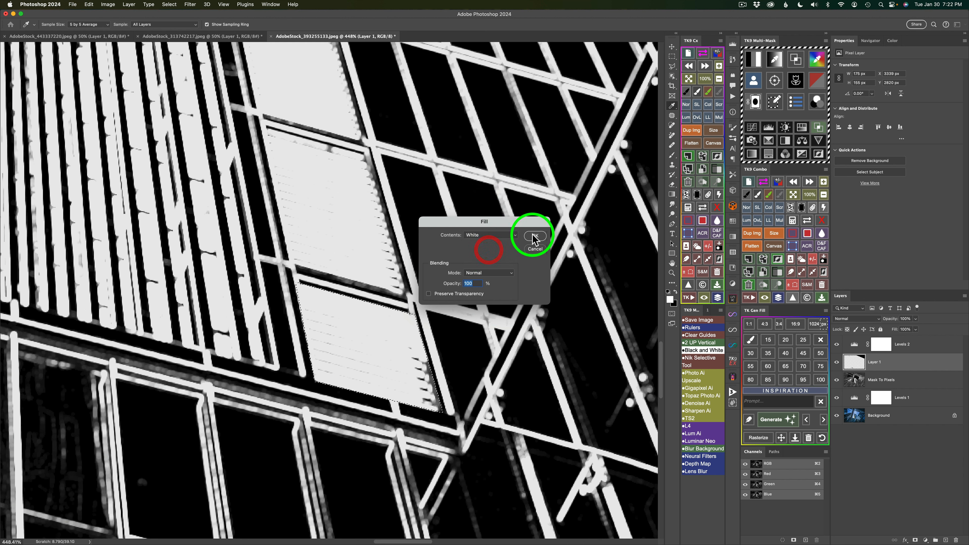
{"action": "left_click", "coordinate": [535, 236]}
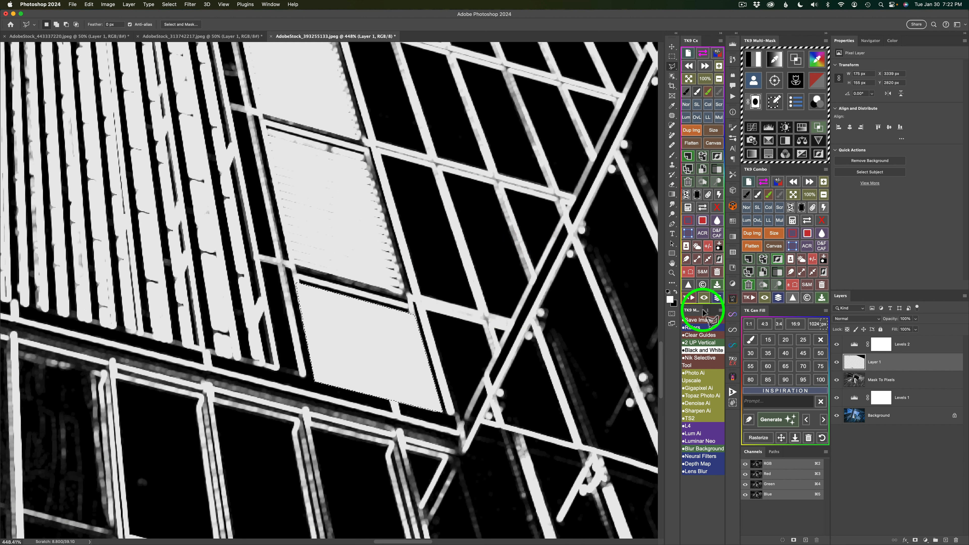
{"action": "key", "text": "super+d"}
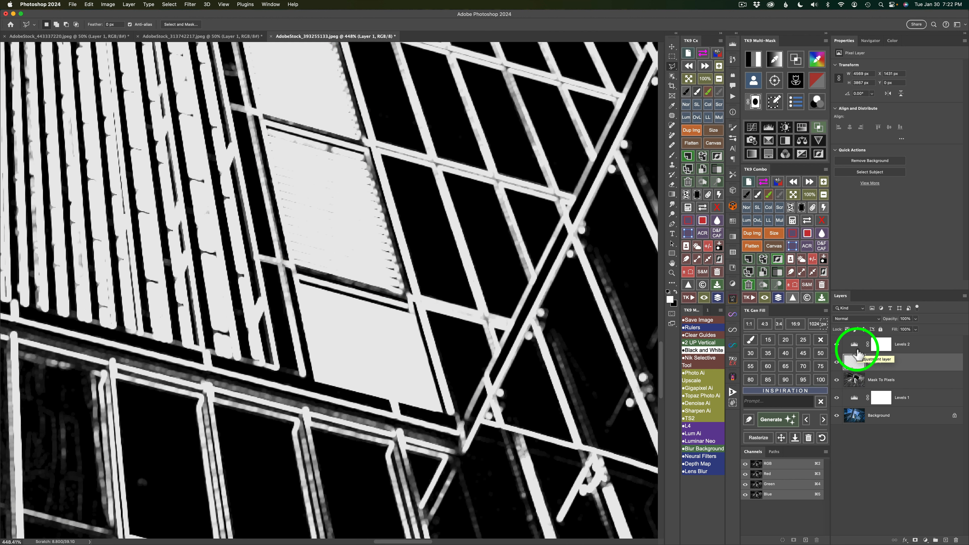
{"action": "left_click", "coordinate": [793, 195]}
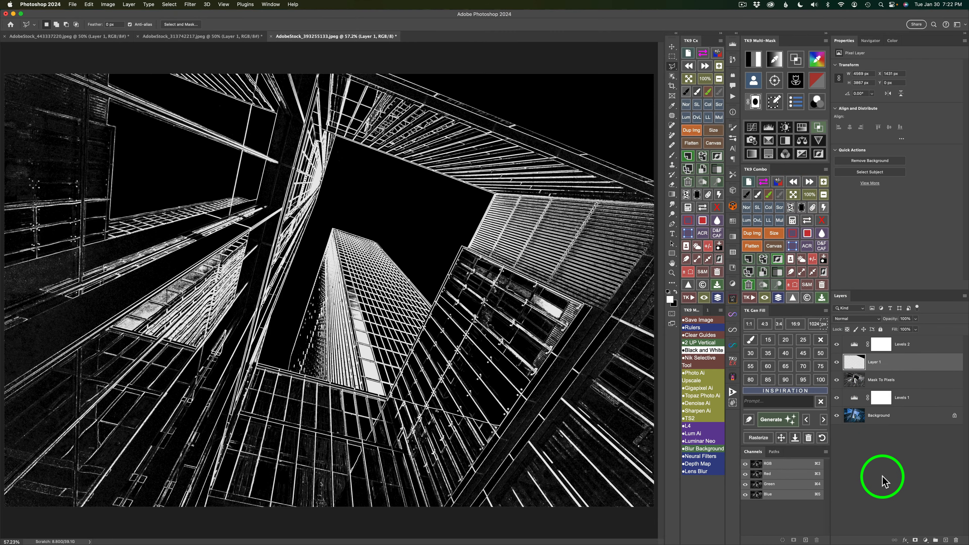